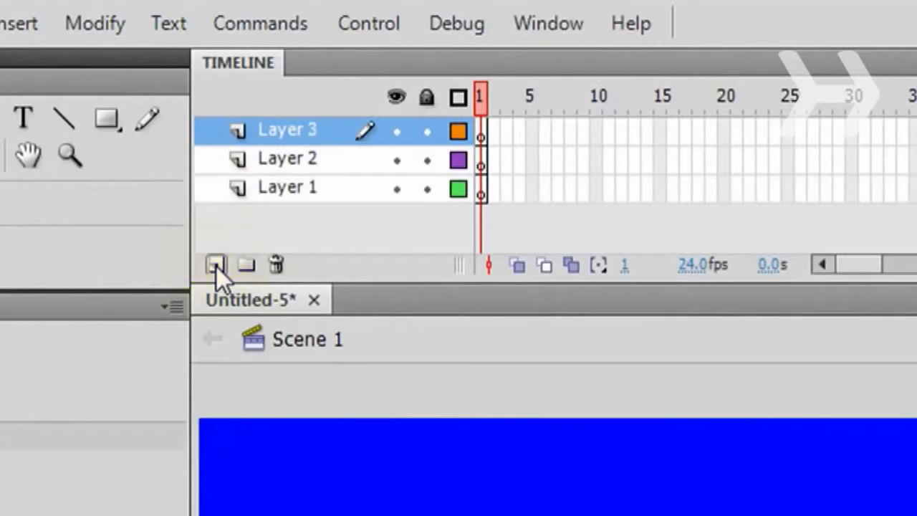
- Rename the three layers, from bottom to top, to actions, thumbnails and pictures
double_click(293, 189)
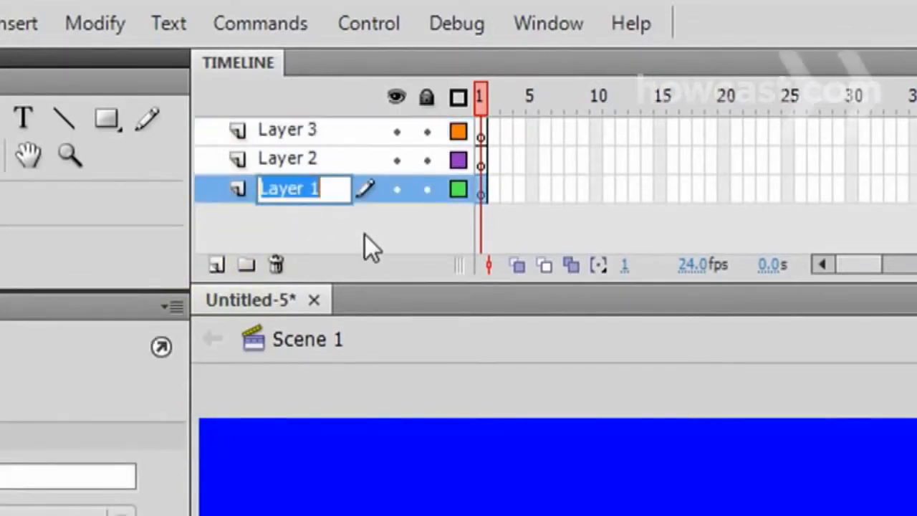
text(actions)
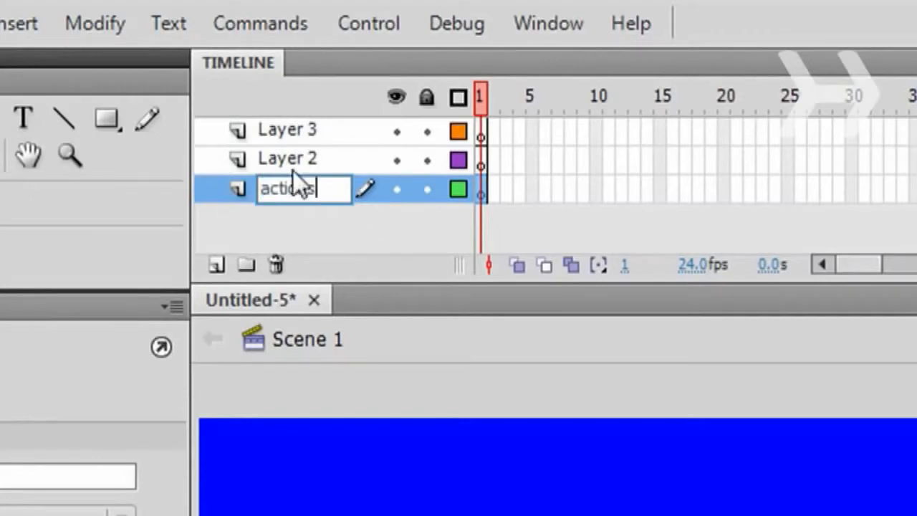
double_click(293, 169)
text(thumbnails)
key(Return)
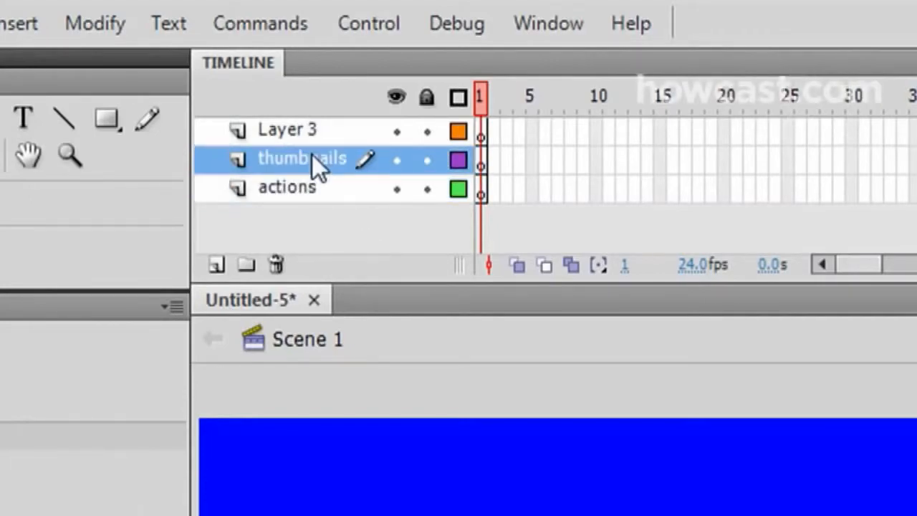
double_click(287, 129)
text(pictures)
key(Return)
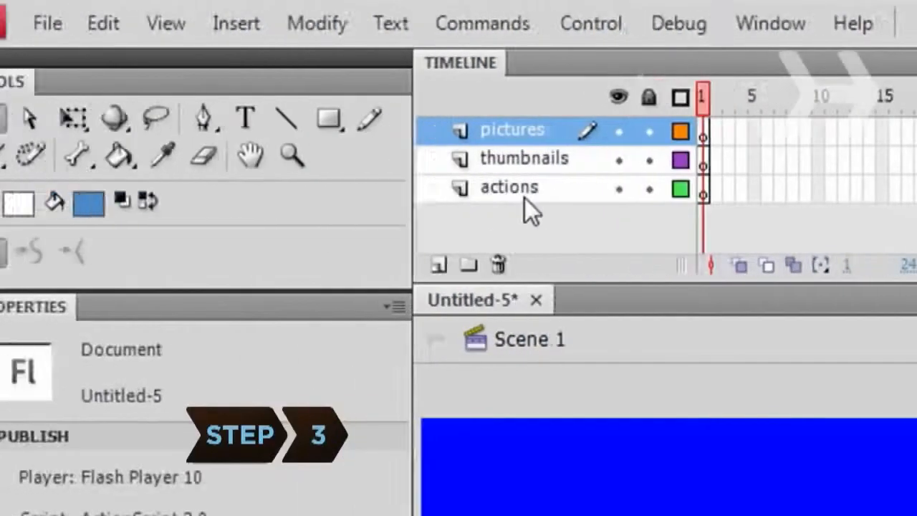
- Import image01.JPG, image02.JPG, image03.JPG and image04.JPG into the library
click(86, 25)
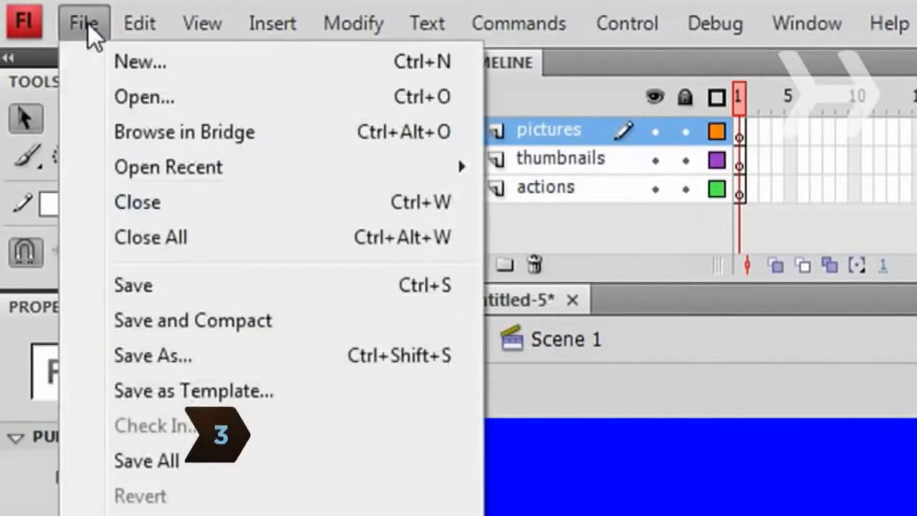
mouse_move(280, 515)
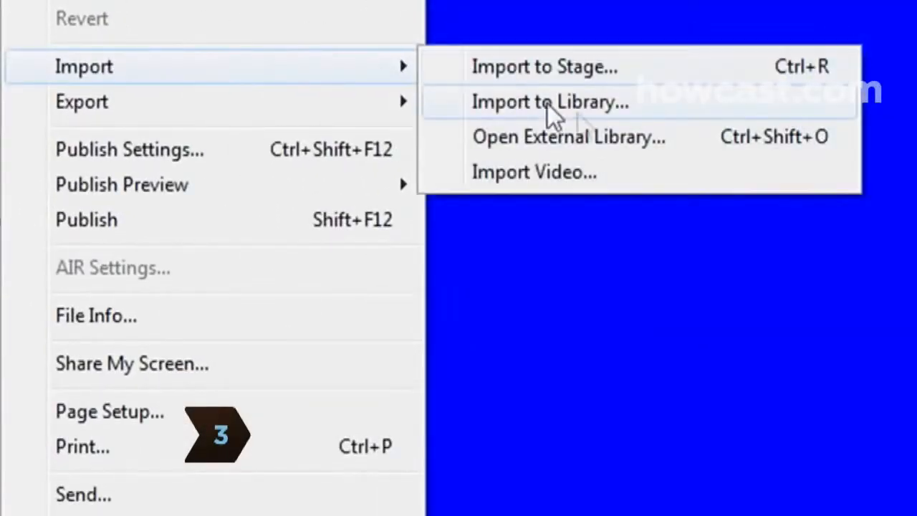
click(559, 107)
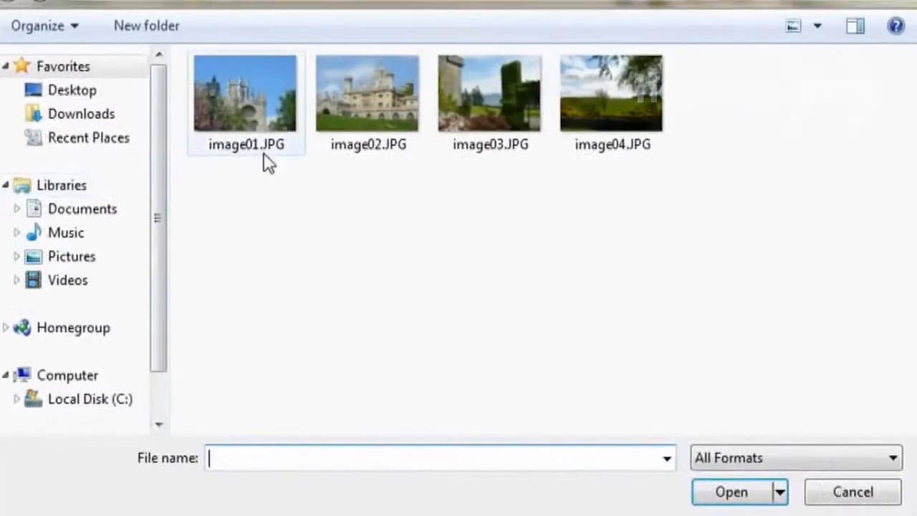
click(262, 119)
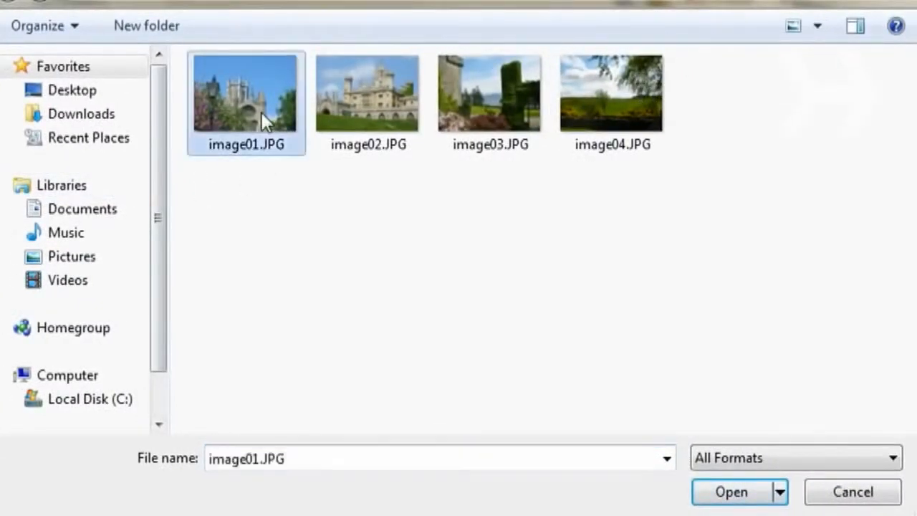
ctrl+click(385, 119)
ctrl+click(498, 118)
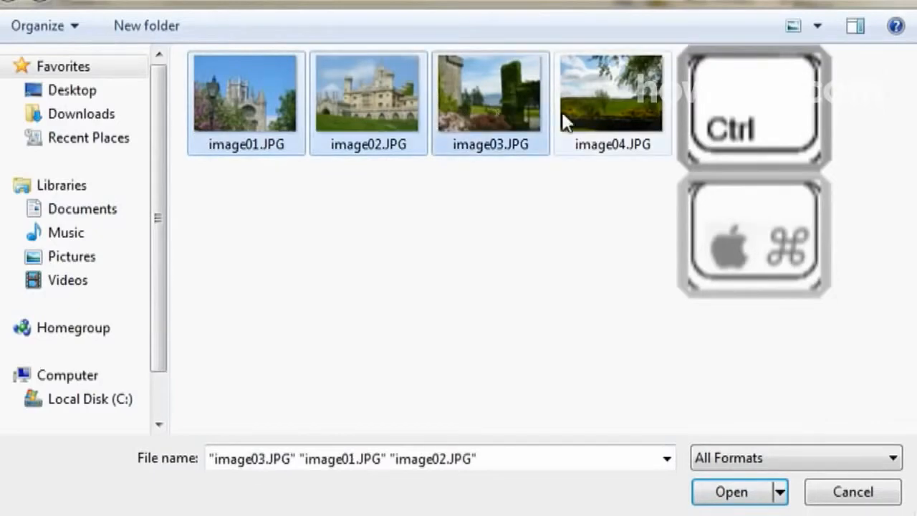
ctrl+click(608, 124)
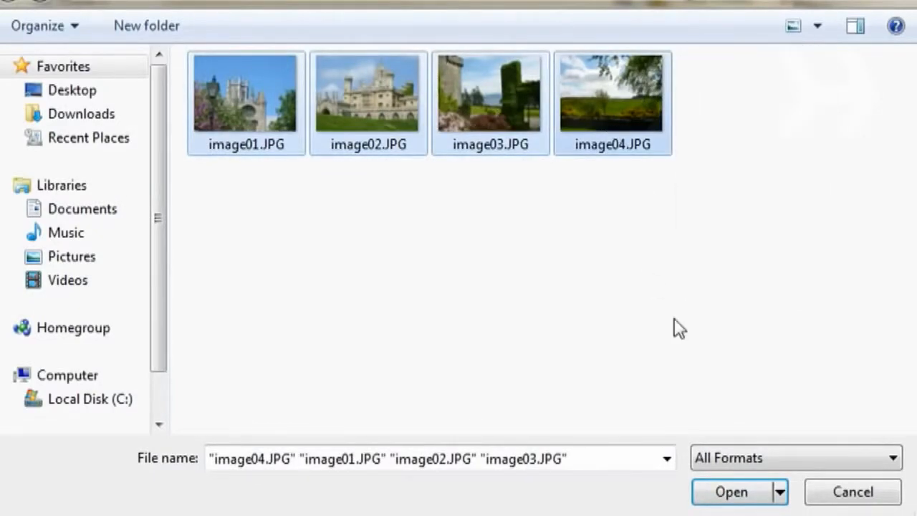
click(738, 493)
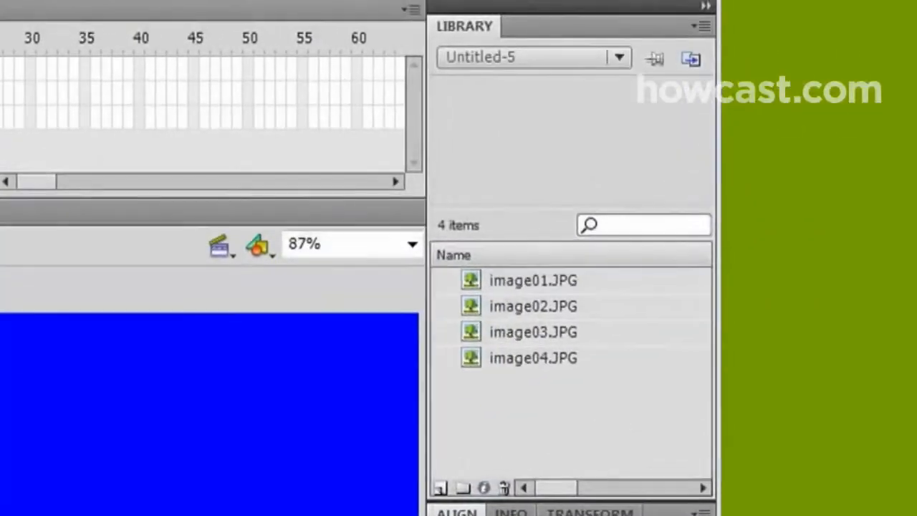
- Place image01.JPG from the library onto the stage on the thumbnails layer
click(539, 285)
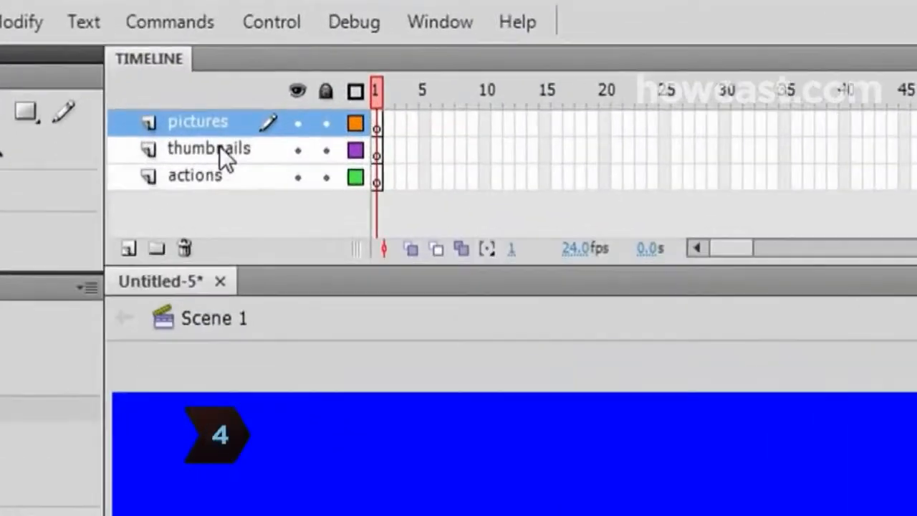
click(219, 149)
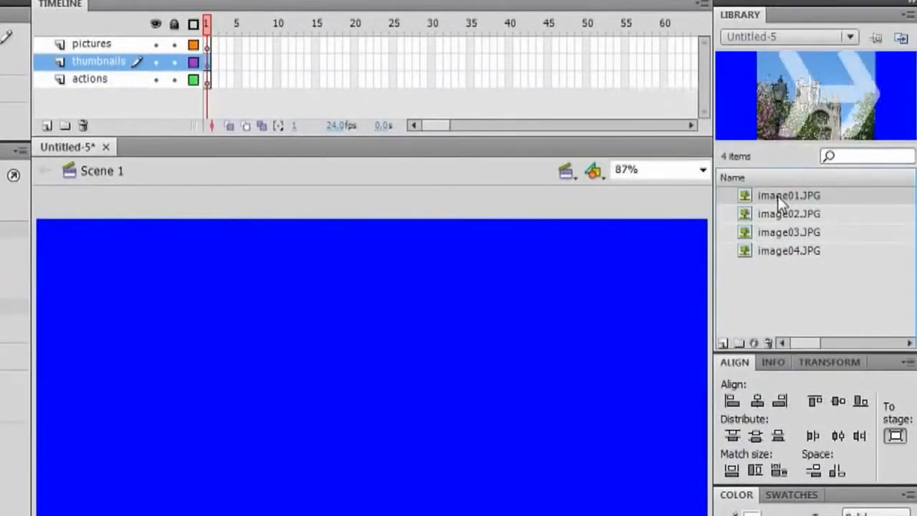
drag(353, 487, 364, 485)
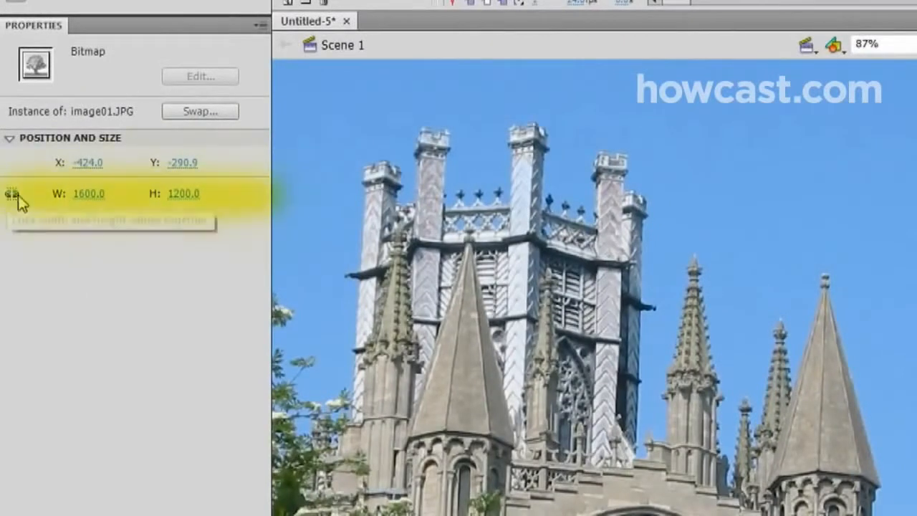
- Unlock the proportion constraint and set the image's width and height to 100 each
click(11, 196)
click(88, 194)
text(1)
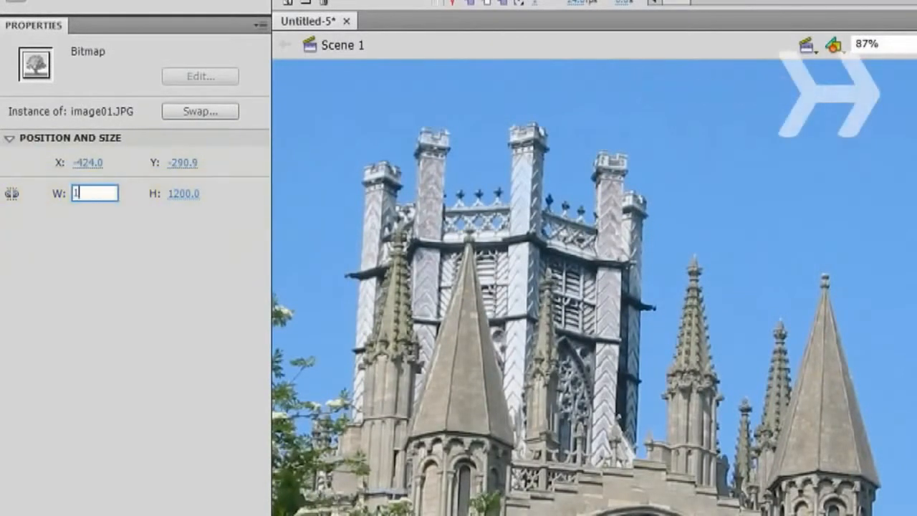
text(00)
click(184, 193)
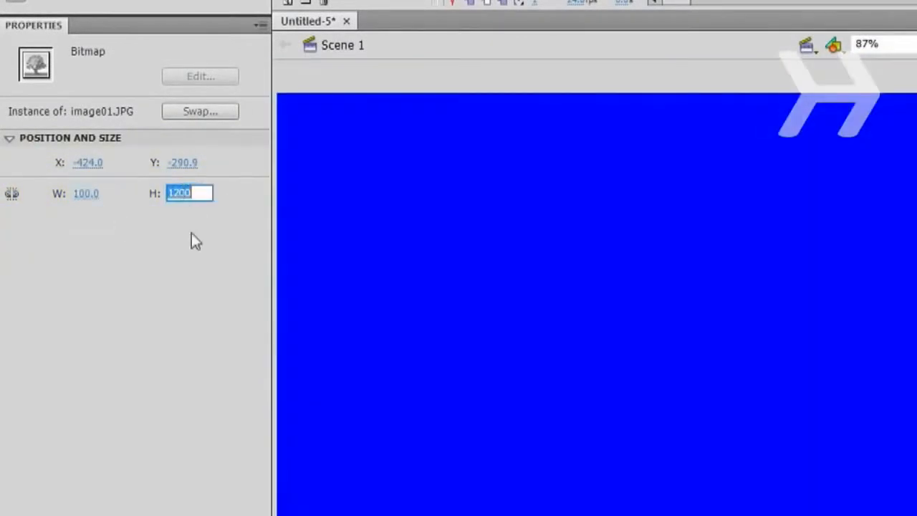
text(1)
text(00)
key(Return)
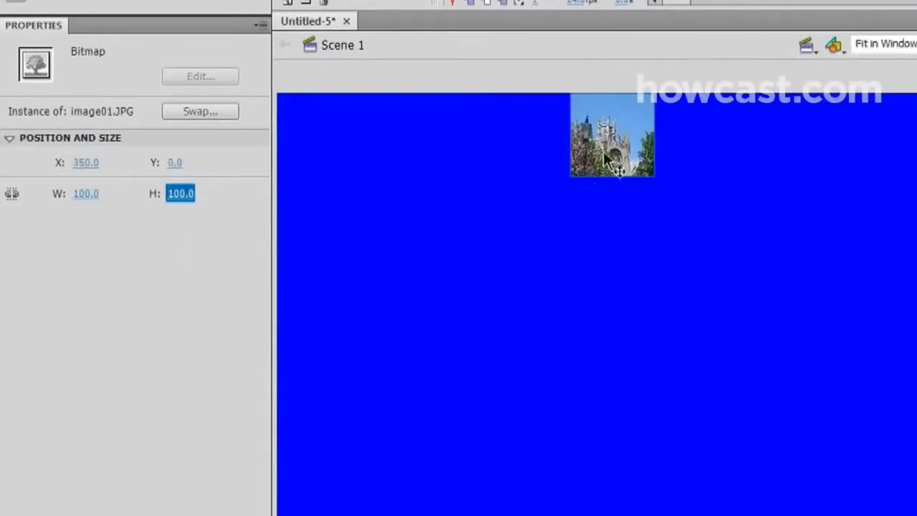
- Arrange the four thumbnail images in a row along the stage's bottom edge
drag(610, 161, 345, 515)
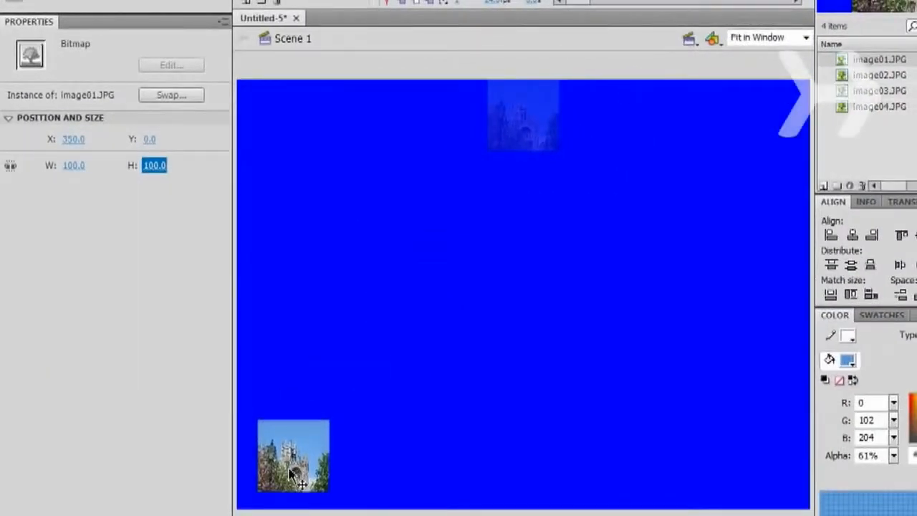
drag(290, 471, 290, 470)
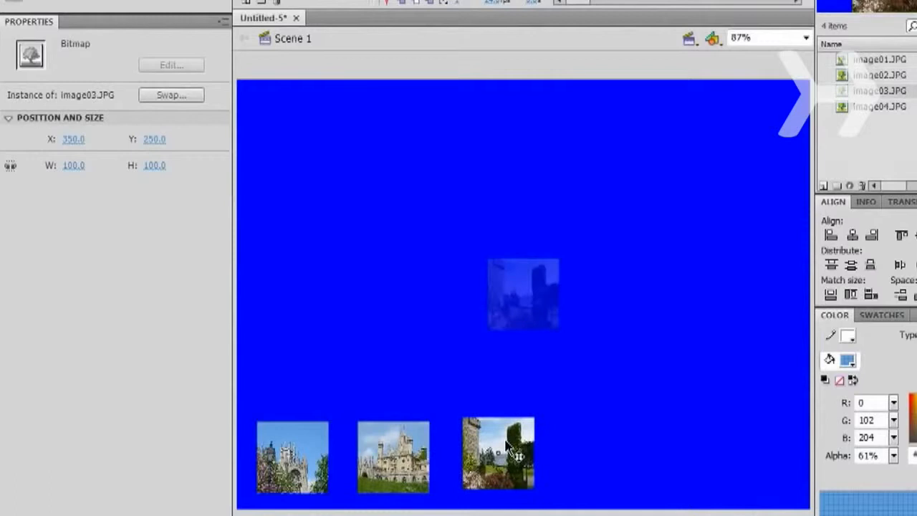
drag(506, 447, 505, 451)
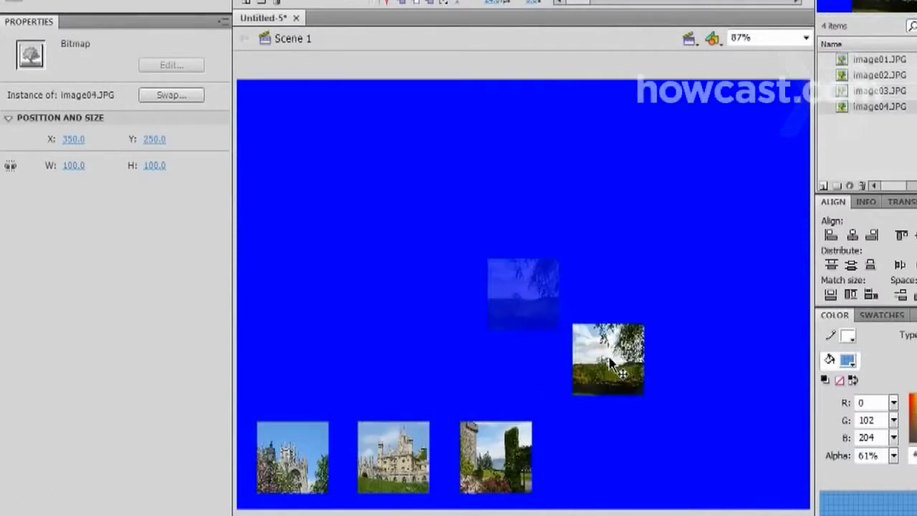
drag(612, 346, 615, 446)
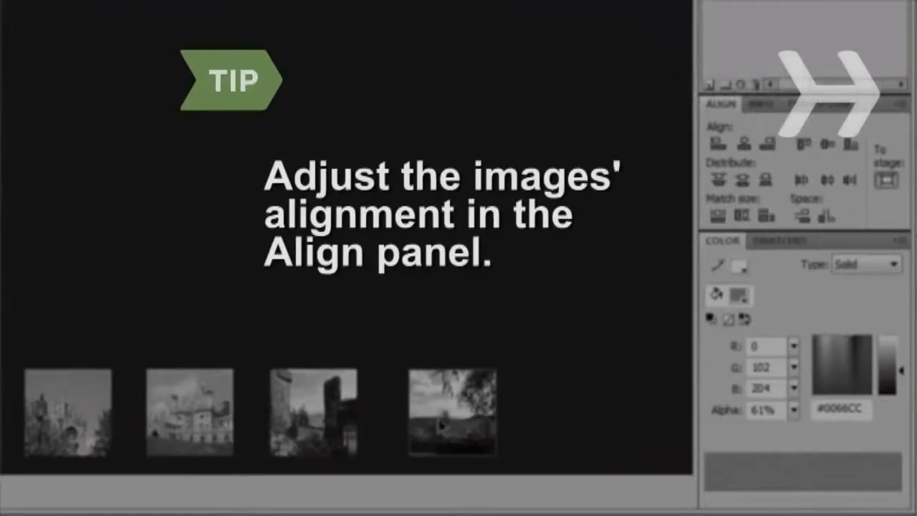
- Distribute the four thumbnails evenly across the bottom of the stage with the Align panel
drag(95, 424, 73, 424)
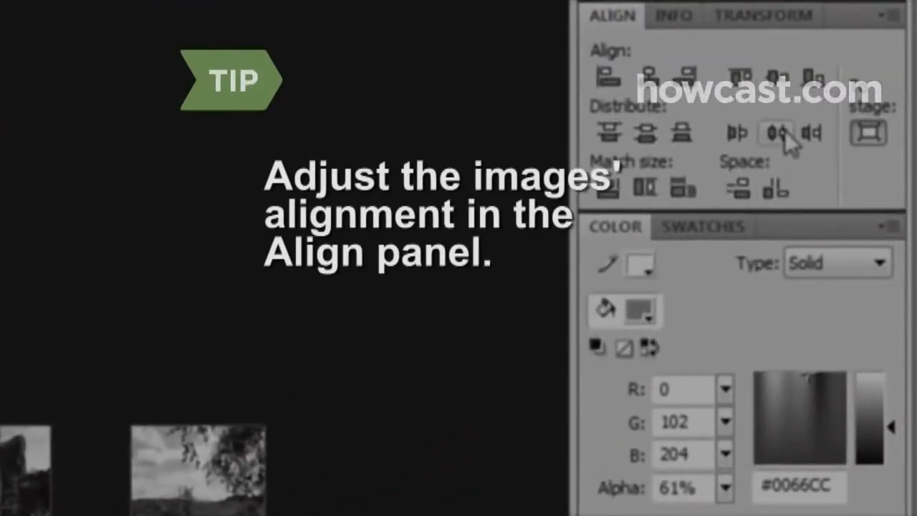
click(785, 135)
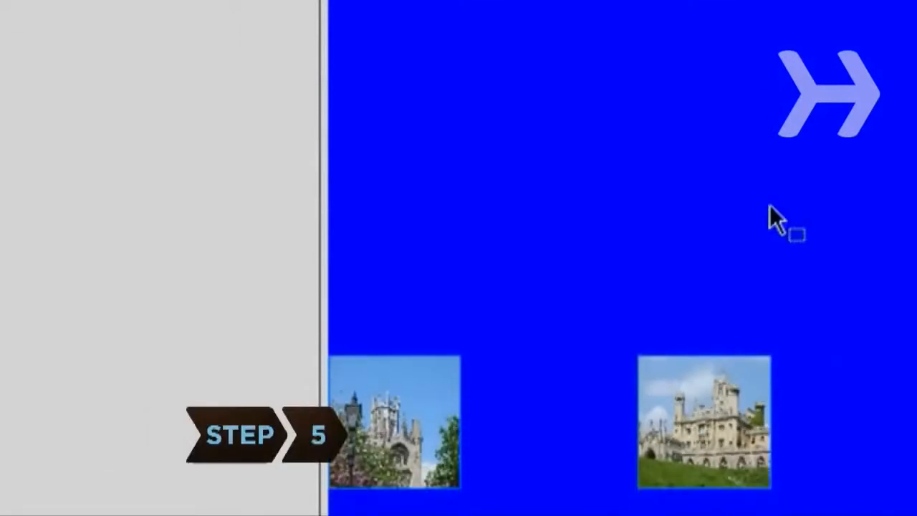
click(576, 267)
- Convert the first thumbnail to a Button symbol named btn1 and give its instance the name button1
click(415, 415)
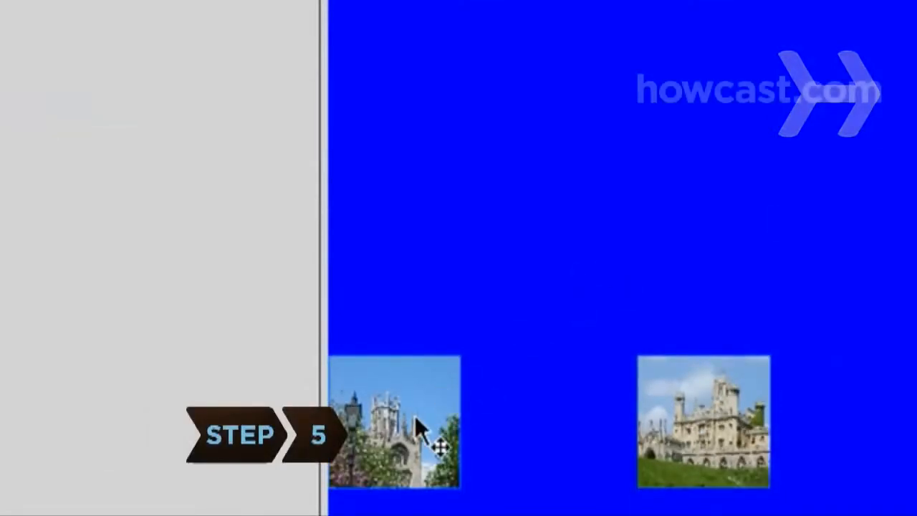
key(F8)
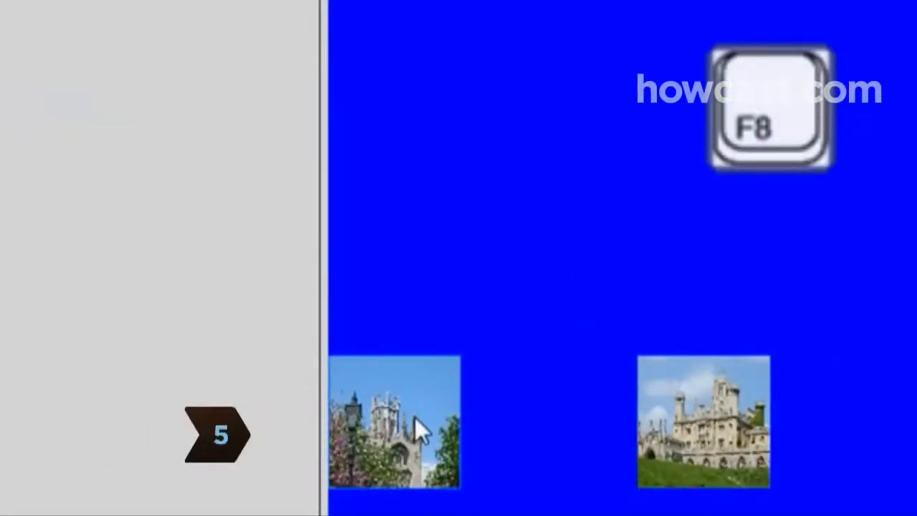
text(btn1)
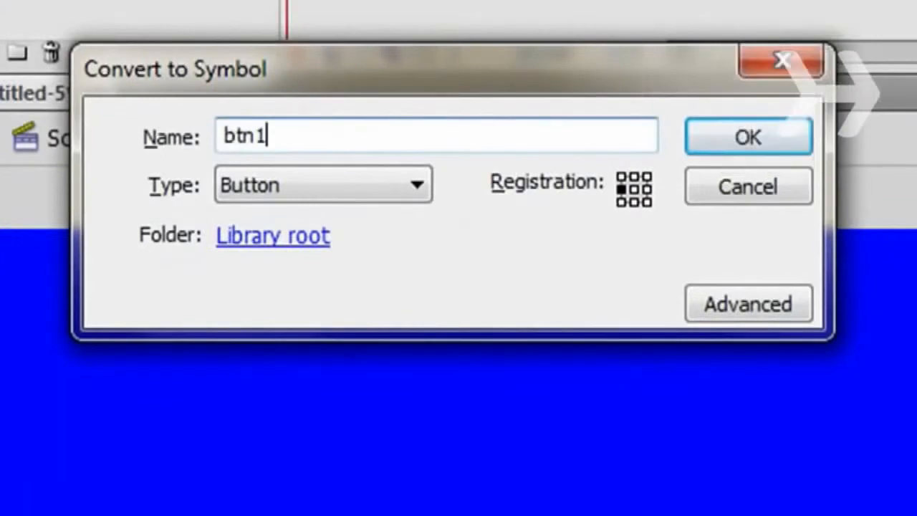
click(415, 189)
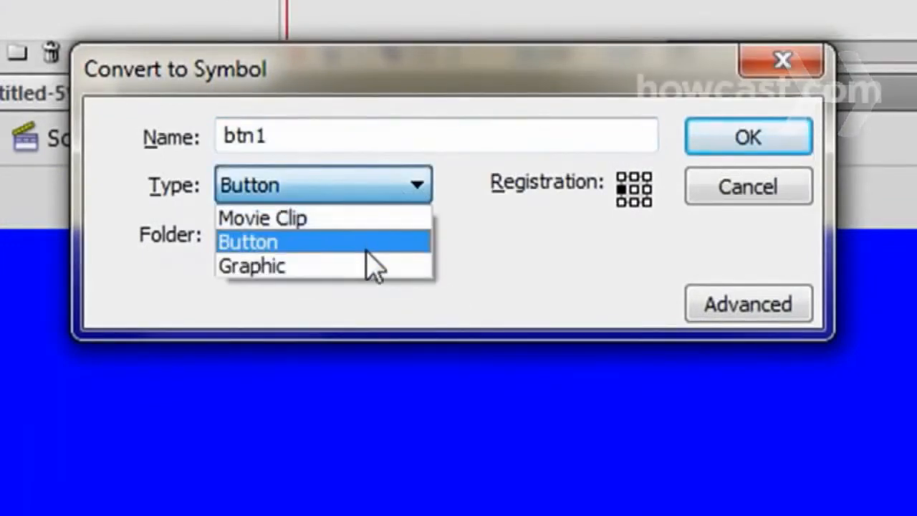
click(369, 244)
click(749, 137)
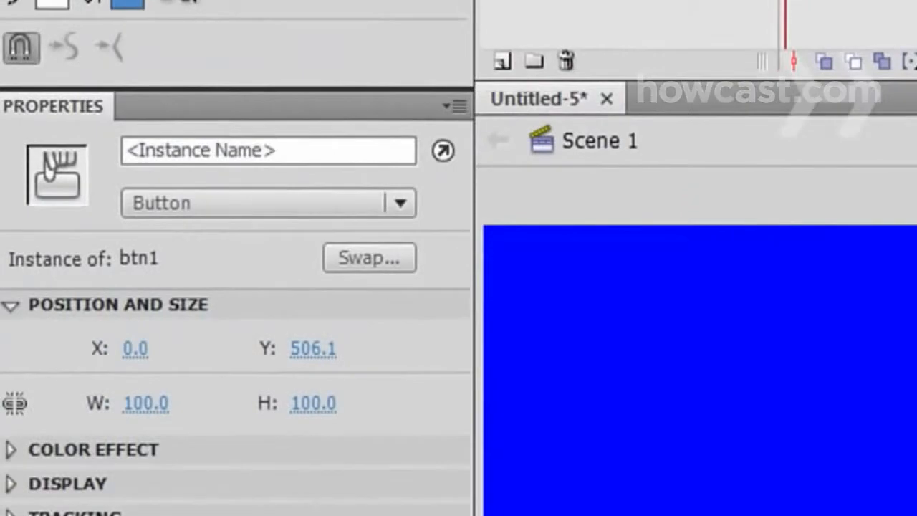
click(344, 148)
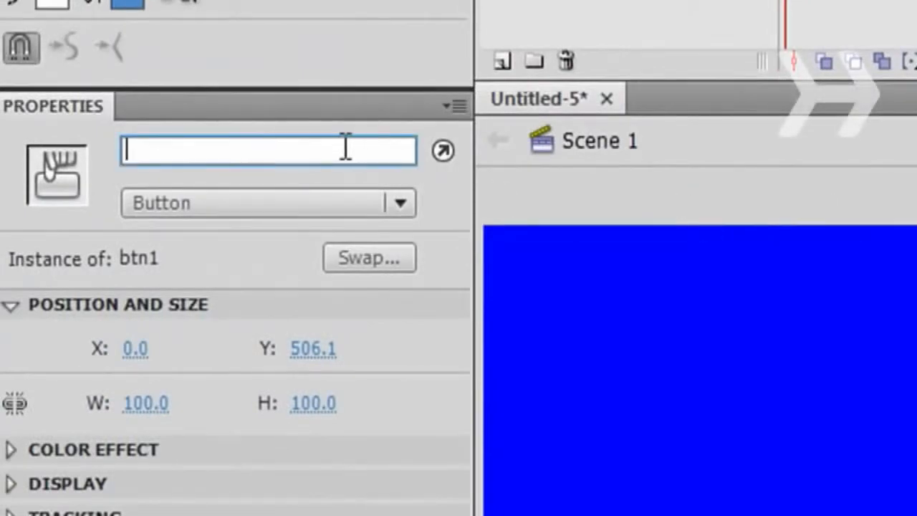
text(button1)
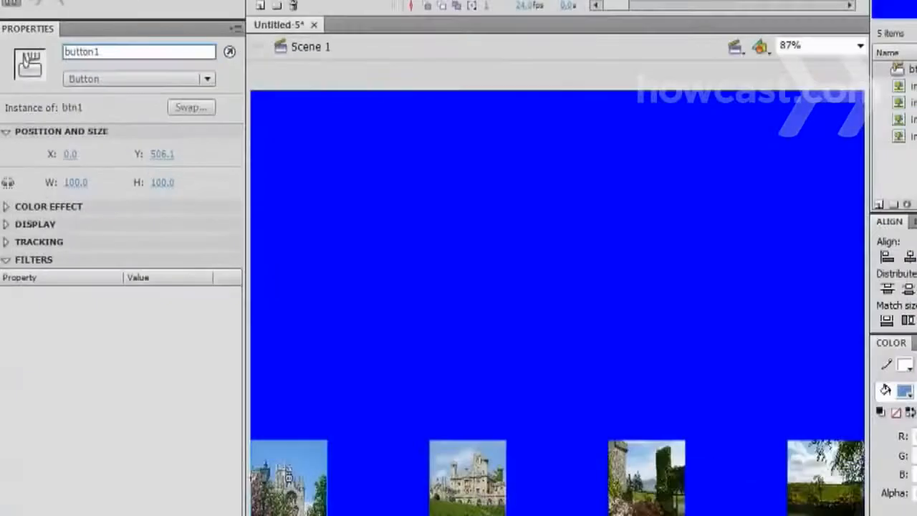
- Convert the second thumbnail to a Button symbol named btn2 and name its instance button2
click(450, 453)
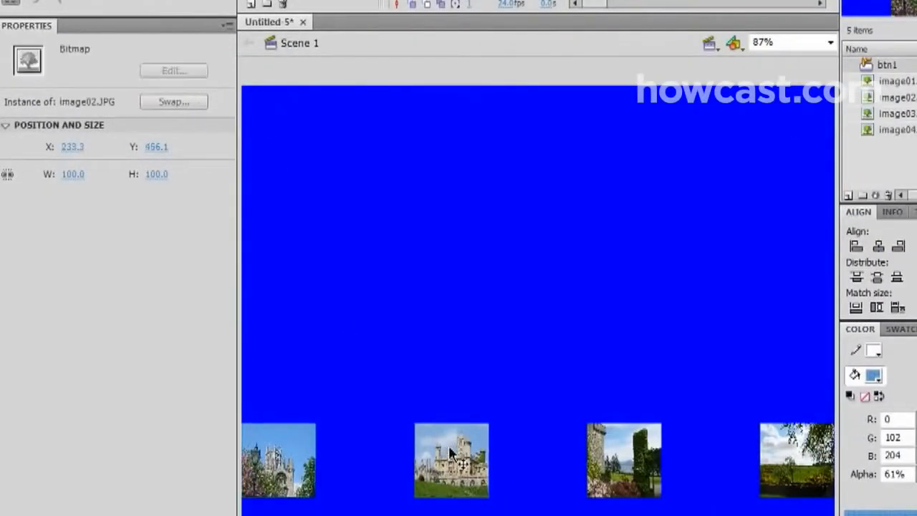
key(F8)
text(btn2)
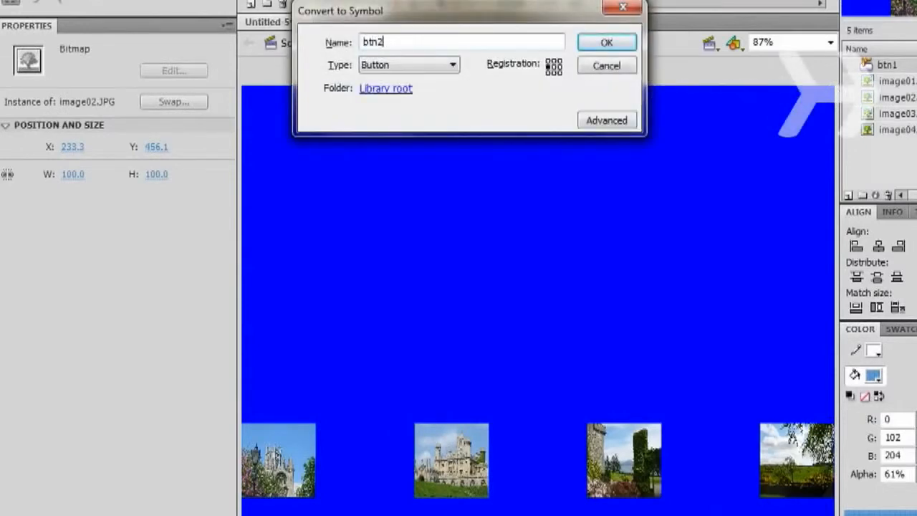
key(Return)
text(button2)
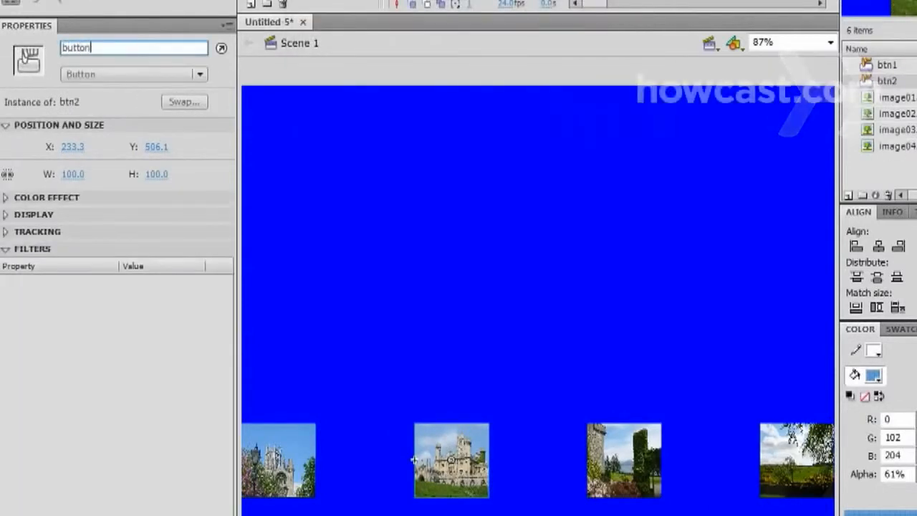
- Convert the third thumbnail to a Button symbol named btn3 and name its instance button3
click(588, 459)
key(F8)
text(btn3)
key(Return)
text(button3)
- Convert the fourth thumbnail to a Button symbol named btn4 and name its instance button4
click(797, 460)
key(F8)
text(btn4)
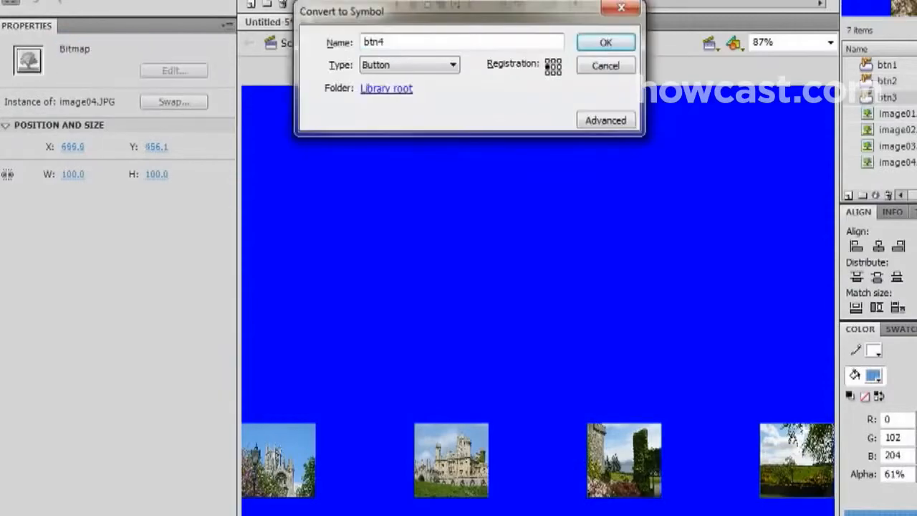
key(Return)
text(button4)
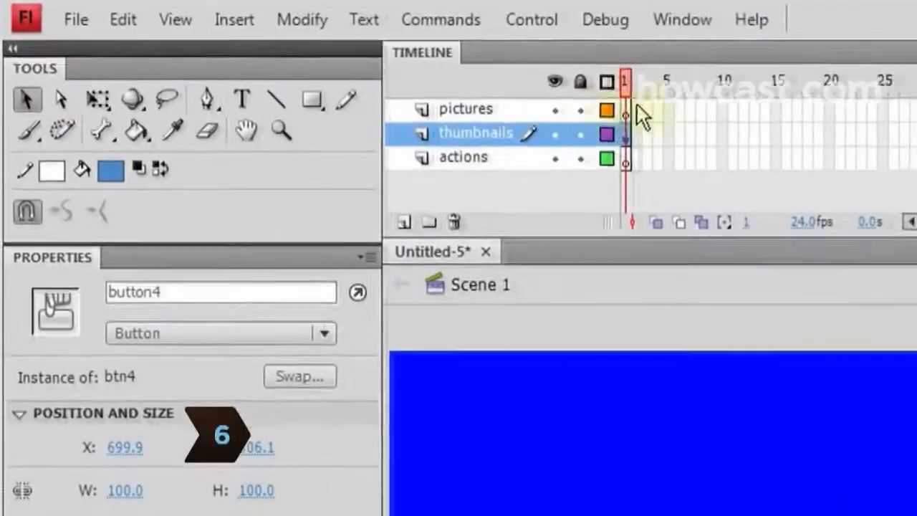
- Label frame 1 of the pictures layer as pic1
click(355, 62)
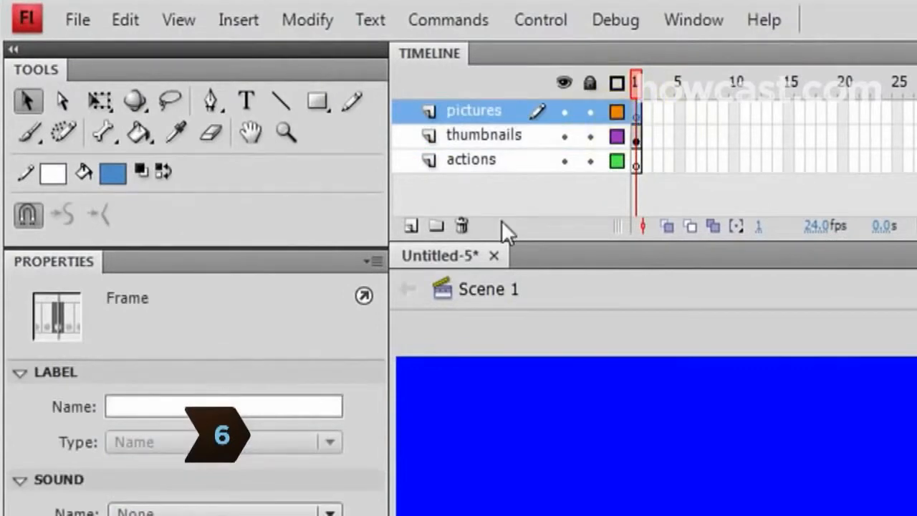
click(321, 405)
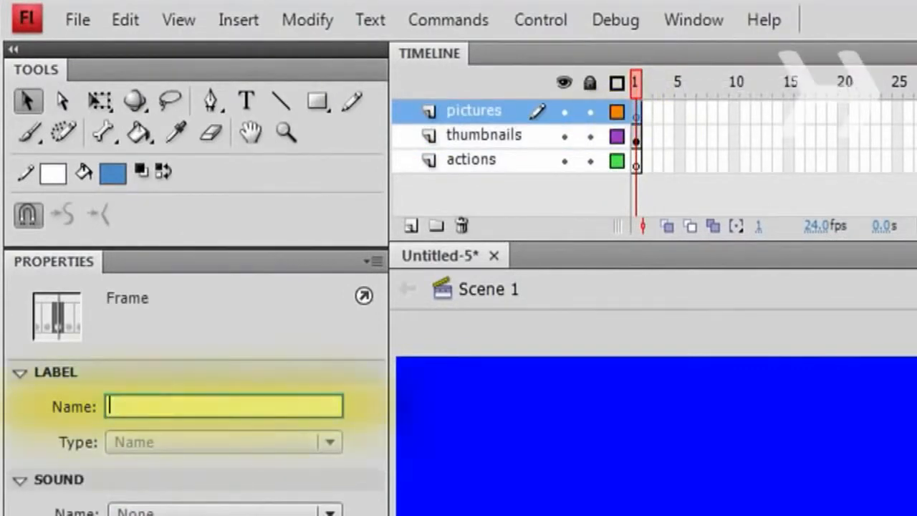
text(pic1)
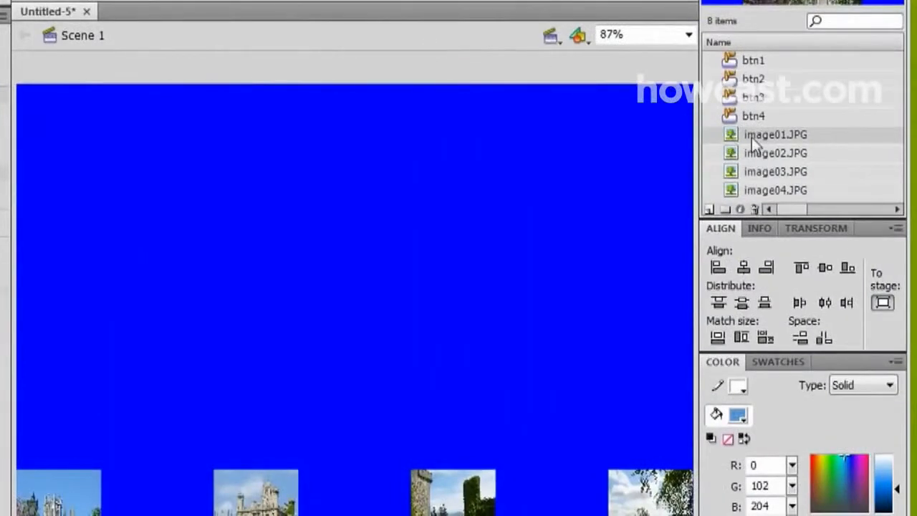
- Place image01.JPG on the stage, set its width to 500, and move it to the centre above the thumbnails
drag(752, 138, 363, 280)
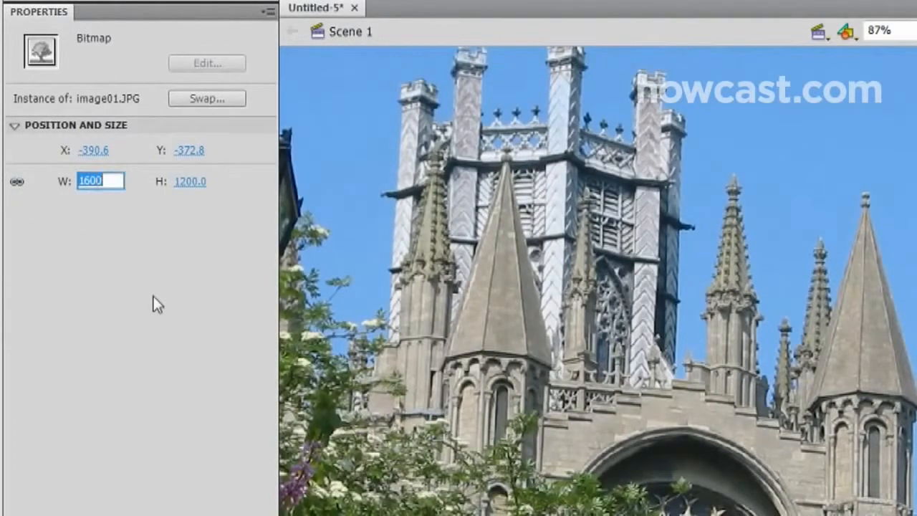
text(500)
key(Return)
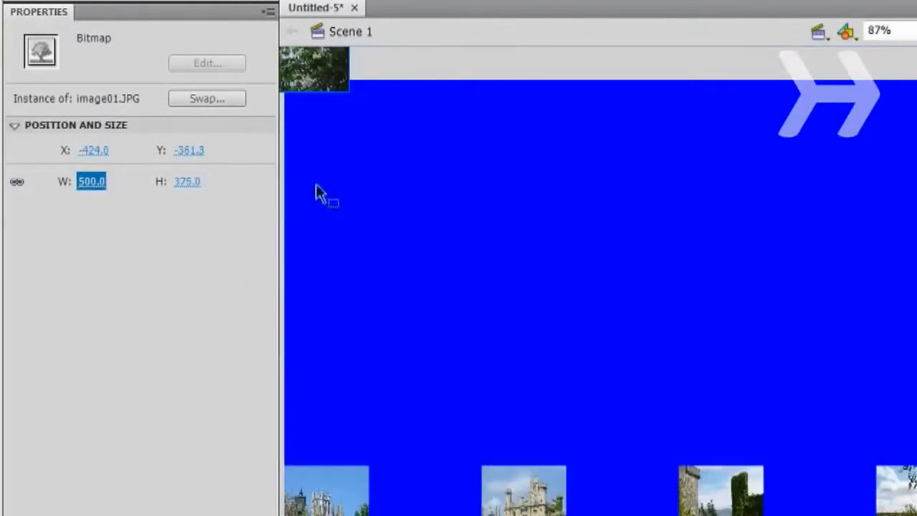
drag(316, 65, 797, 386)
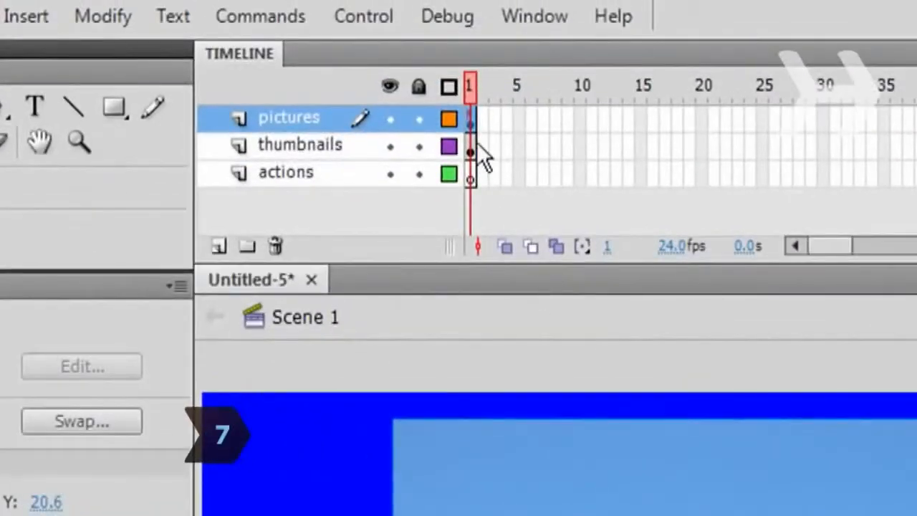
- Extend the thumbnails layer to frame 2 and insert a blank keyframe at frame 2 of the pictures layer
right_click(481, 143)
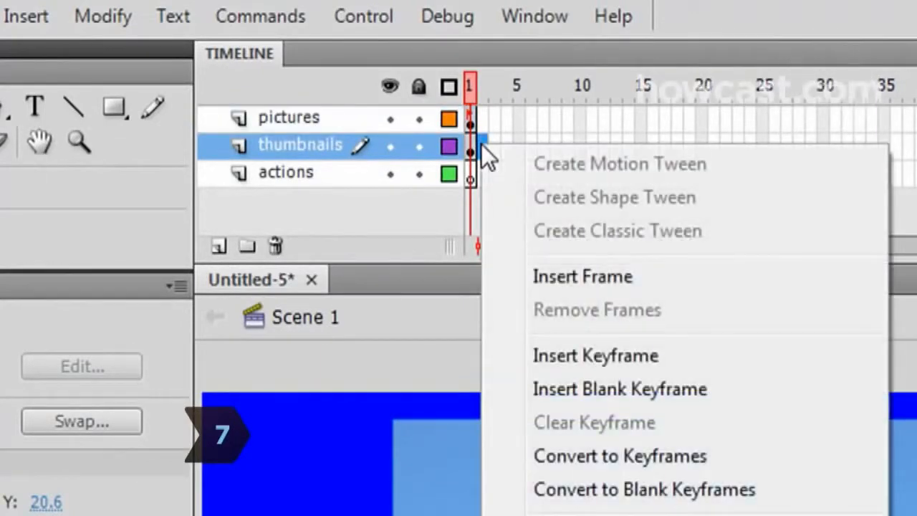
click(573, 285)
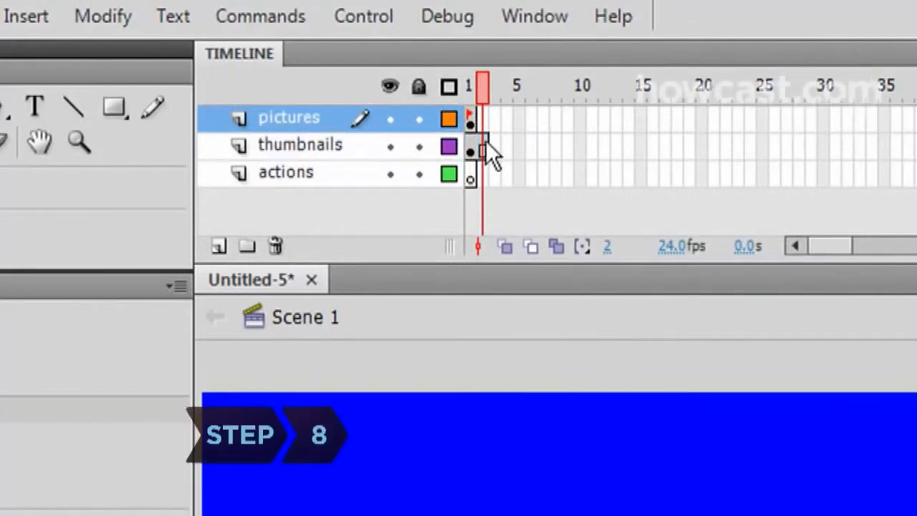
right_click(486, 121)
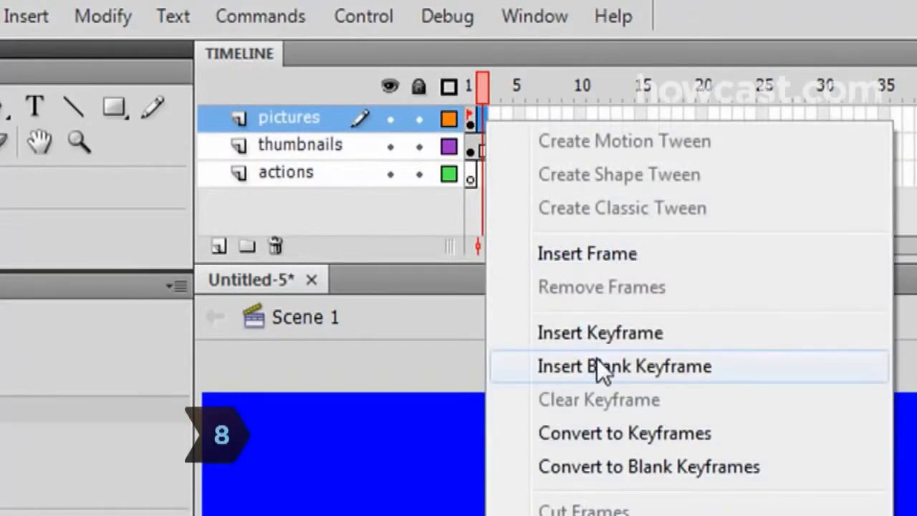
click(597, 358)
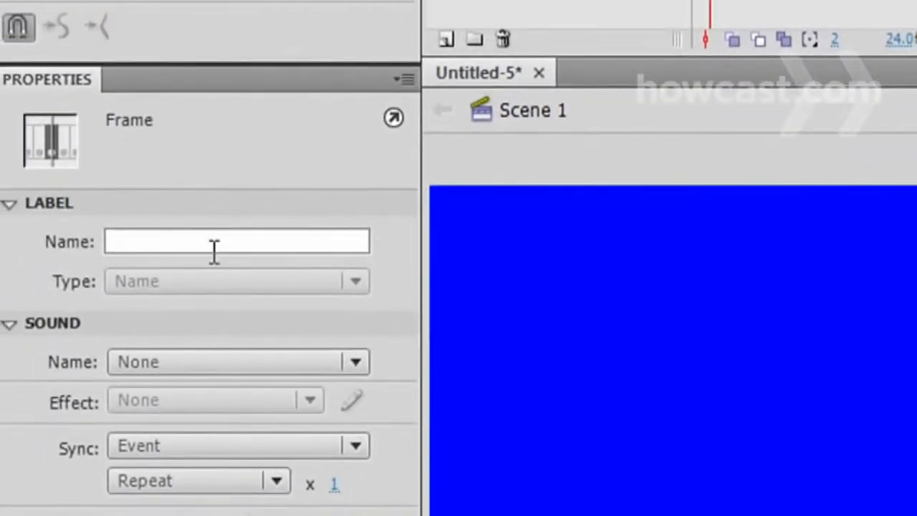
- Label frame 2 of the pictures layer as pic2
click(231, 240)
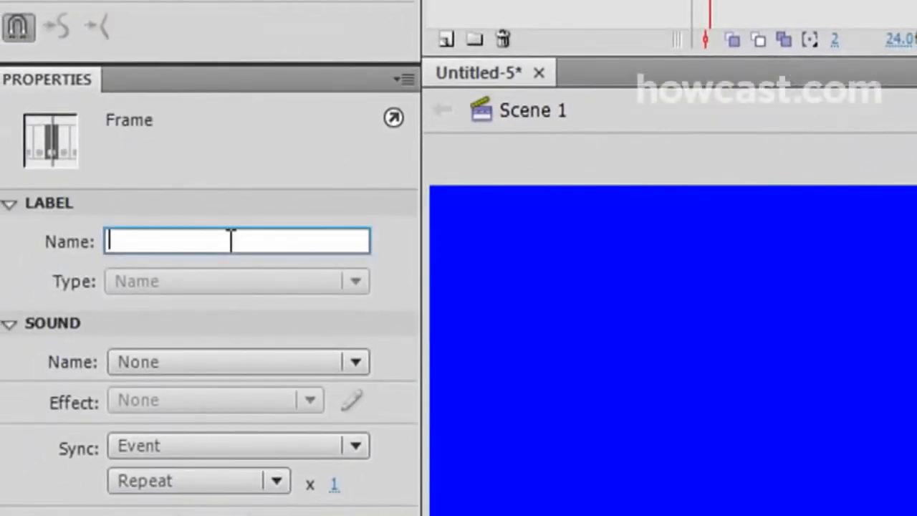
text(pic2)
key(Return)
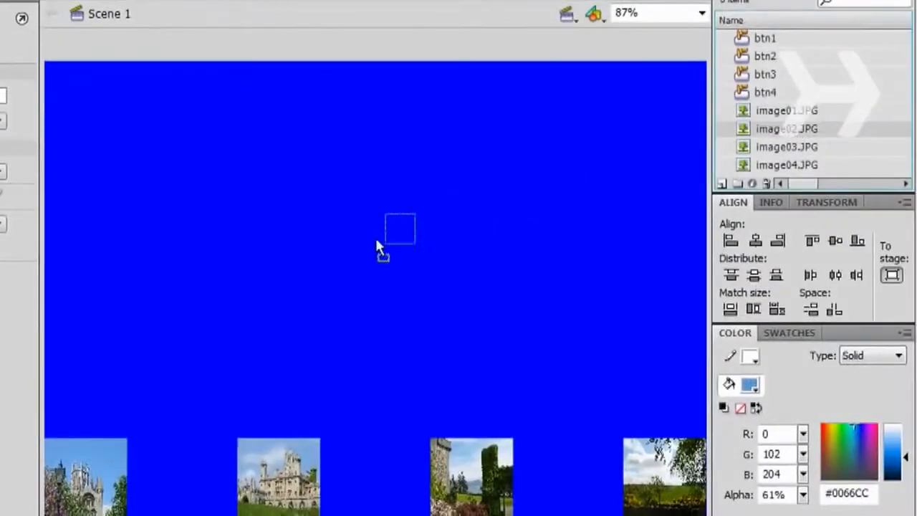
- Place image02.JPG on the stage, set its width to 500, and move it to the centre above the thumbnails
drag(349, 253, 349, 252)
click(61, 179)
text(500)
key(Return)
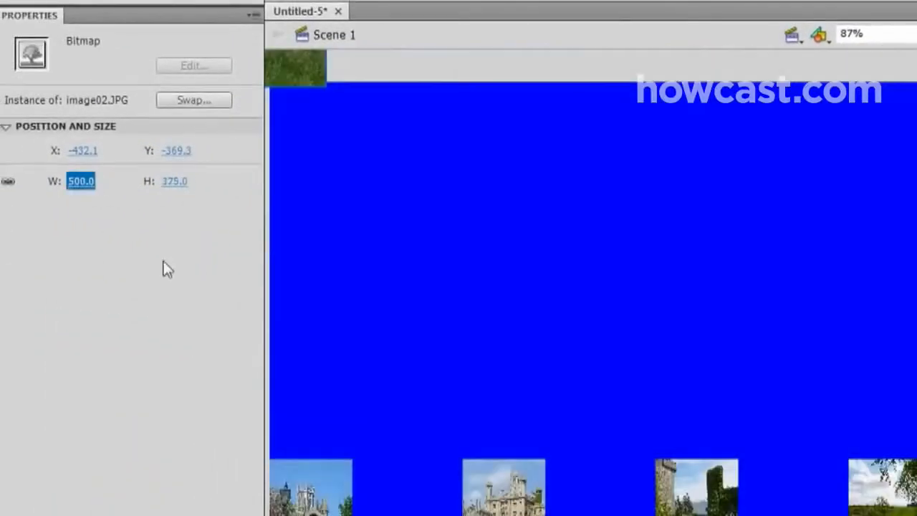
drag(309, 76, 773, 389)
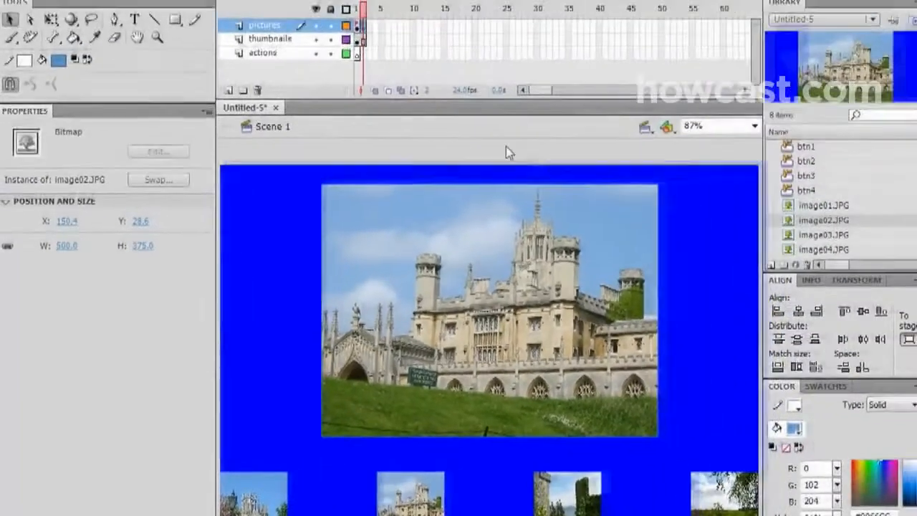
- Insert a blank keyframe at frame 3 of the pictures layer and place image03.JPG on the stage
right_click(364, 31)
click(433, 155)
drag(497, 337, 512, 337)
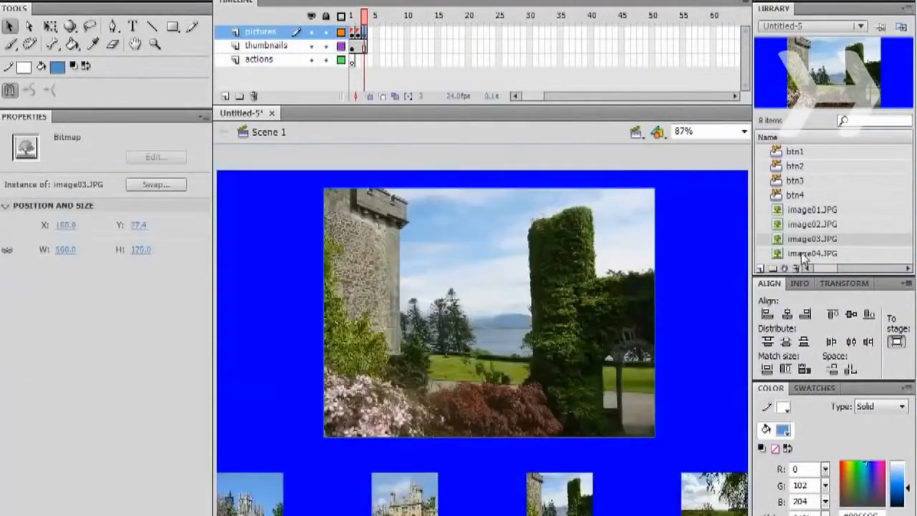
- Insert a blank keyframe at frame 4 of the pictures layer and place image04.JPG on the stage
right_click(370, 31)
click(434, 158)
drag(812, 253, 621, 288)
drag(621, 288, 622, 288)
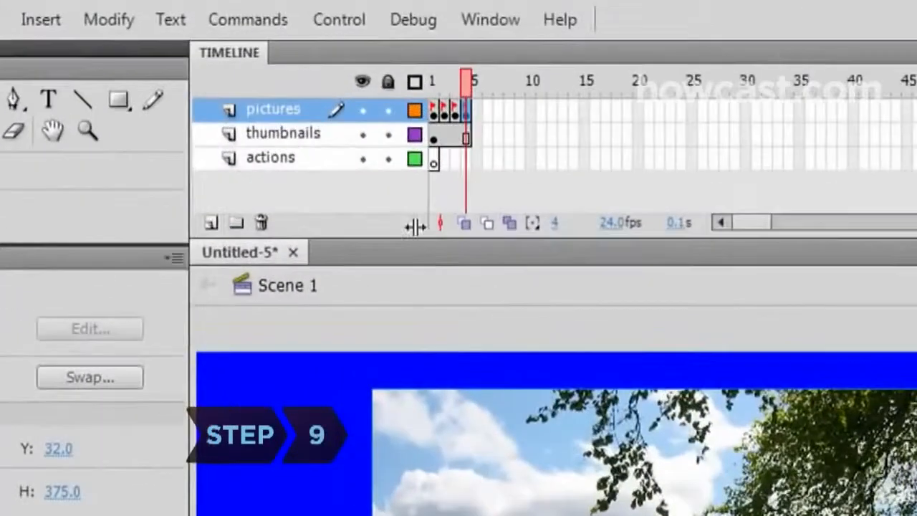
- Open the actions for frame 1 of the actions layer and enter a stop(); statement
click(435, 159)
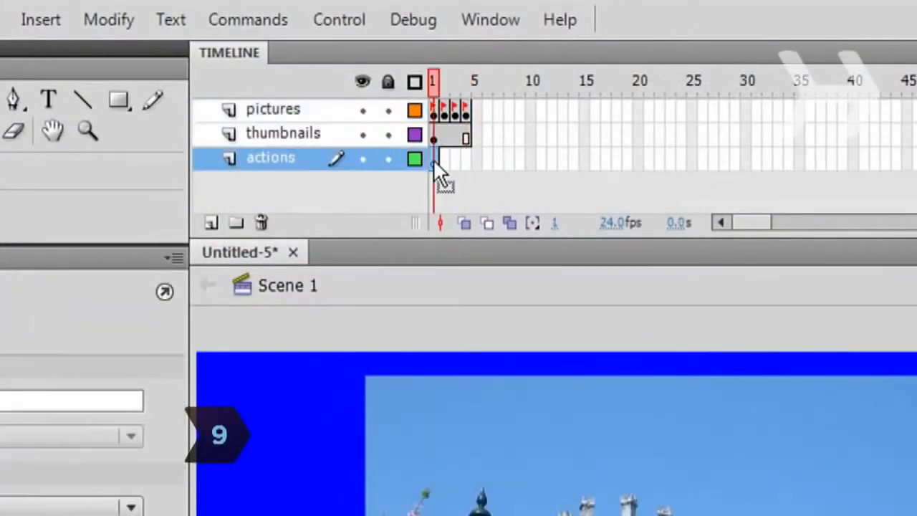
key(F9)
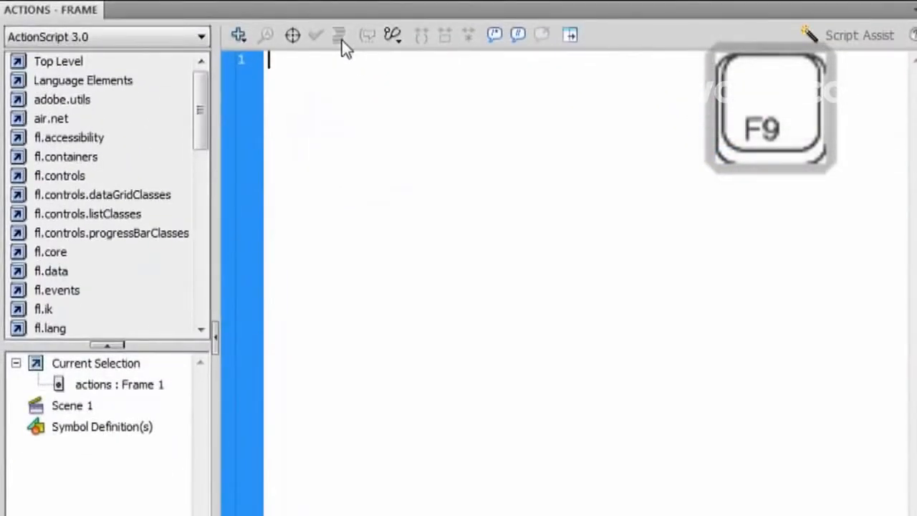
text(stop)
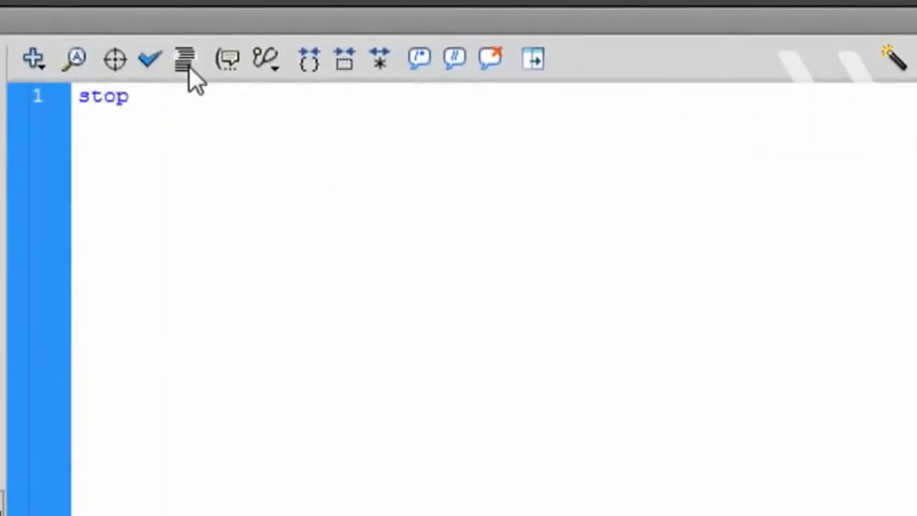
text(();)
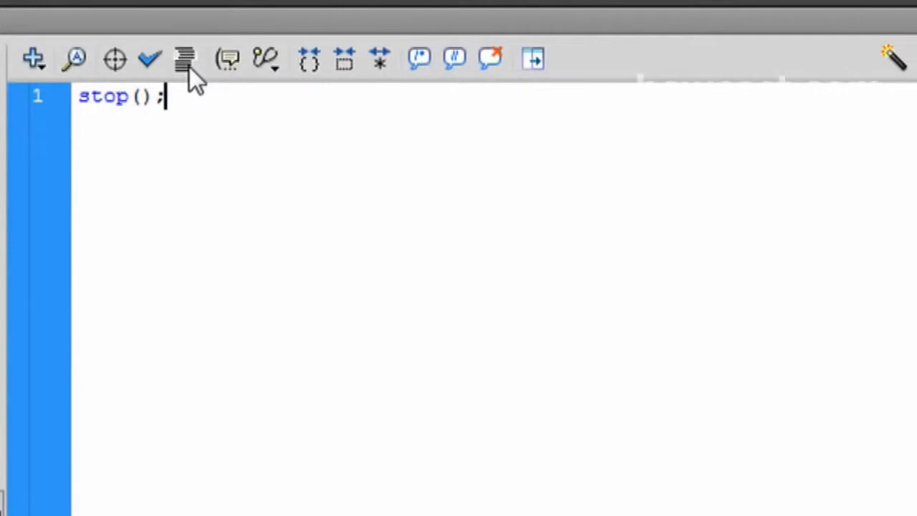
key(Return)
key(Return)
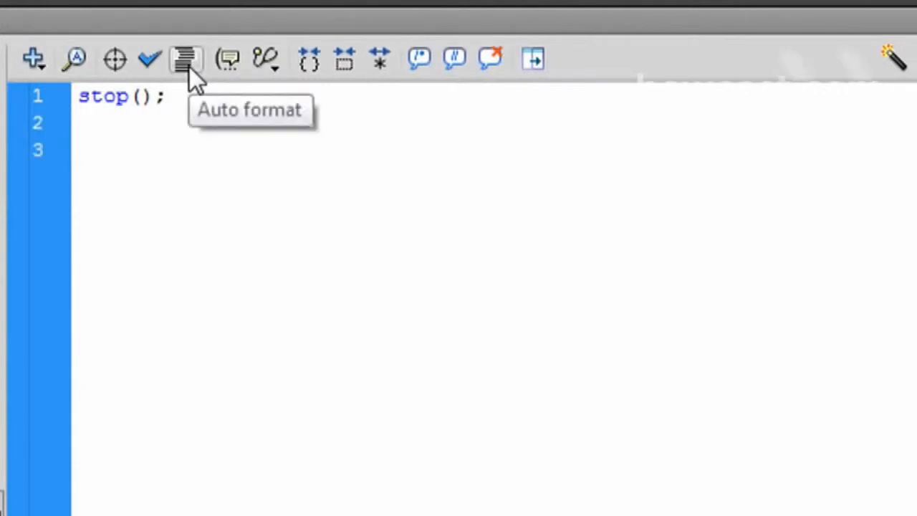
- Add MouseEvent.CLICK listeners to button1 through button4 calling showpic1 through showpic4
text(button1.a)
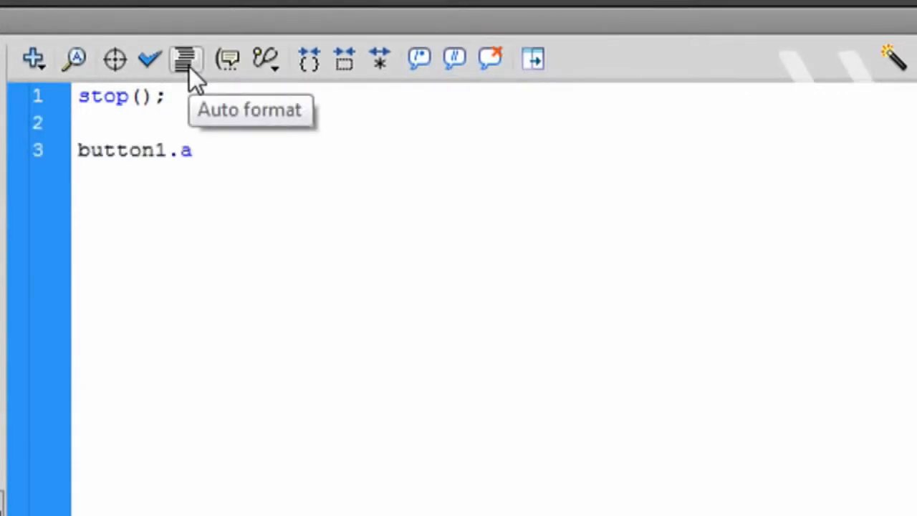
text(ddEventListener(MouseEvent.C)
key(Return)
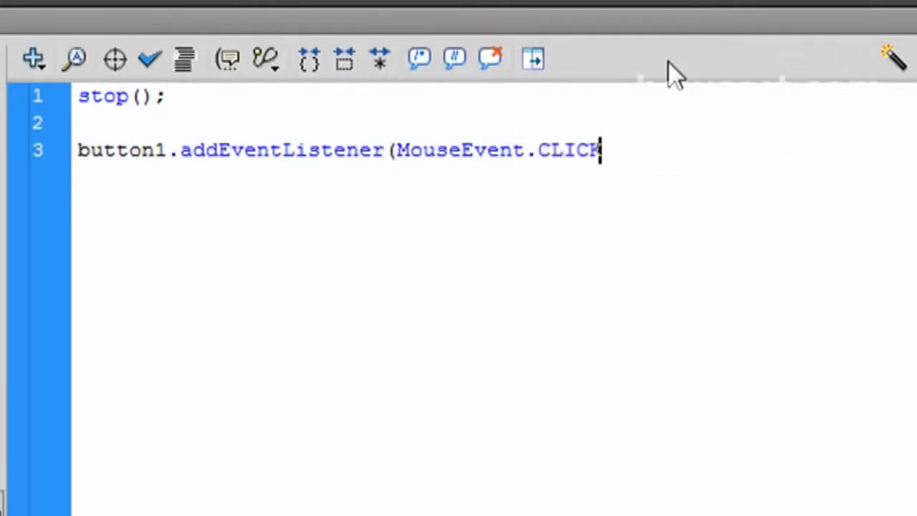
text(,s)
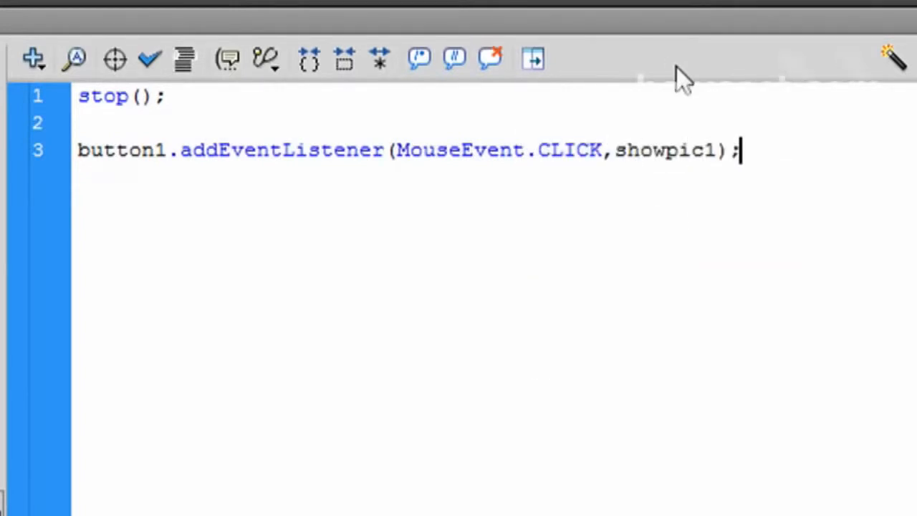
text(howpic1);)
key(Return)
text(button)
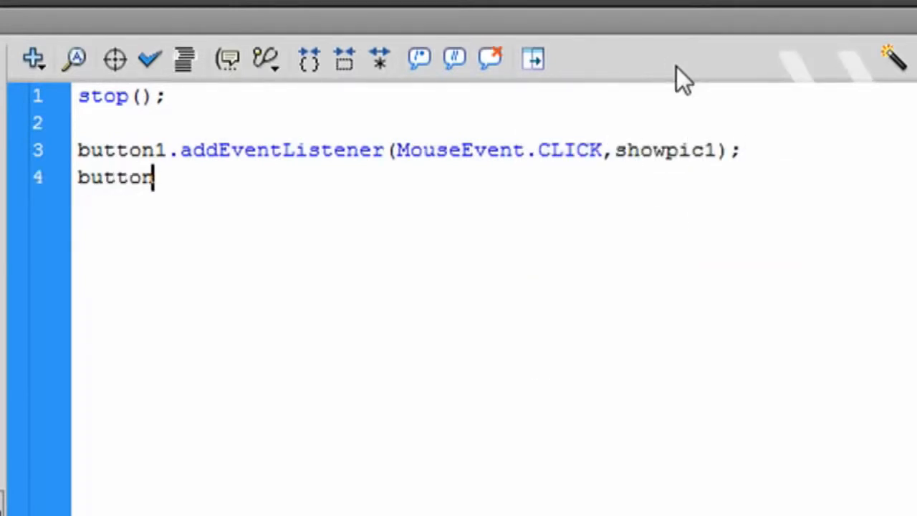
text(2.addEventListener(MouseEvent.C)
key(Return)
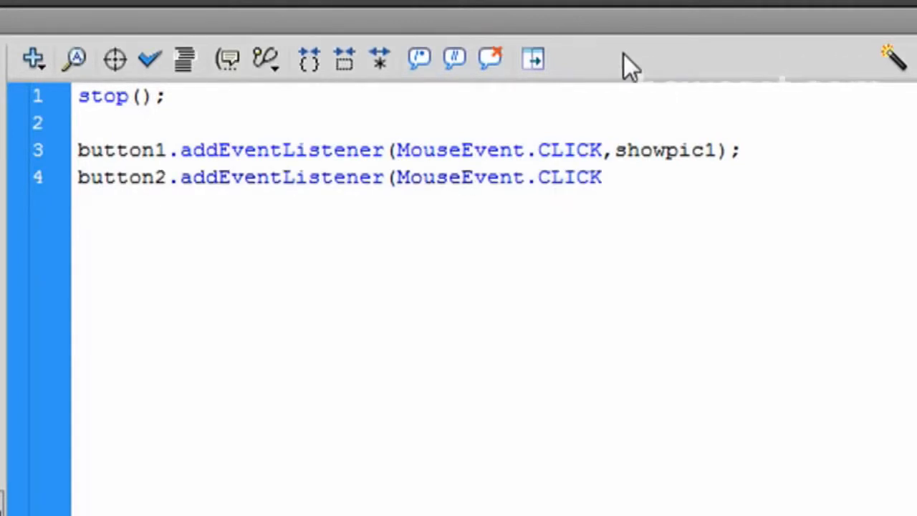
text(,showpic2);)
key(Return)
text(button3.)
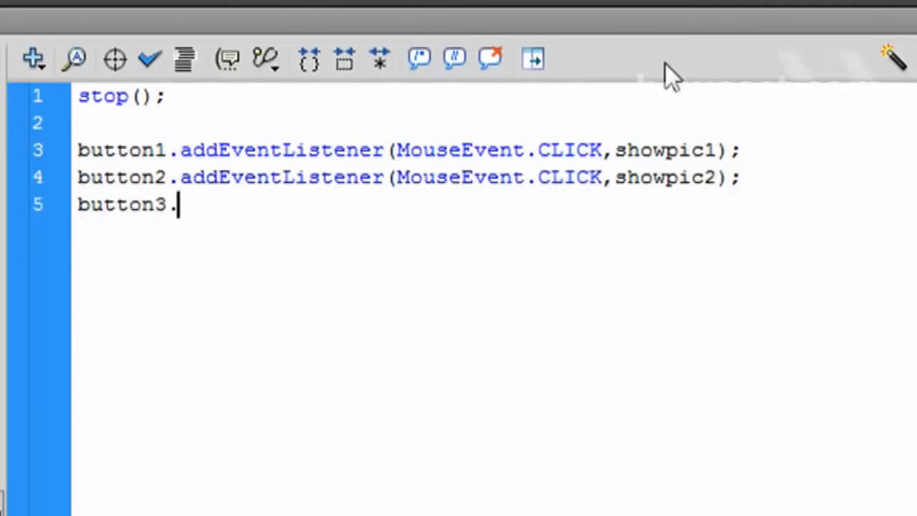
text(addEventListener(MouseEvent.CLICK,showpic3);)
key(Return)
text(button4.addEventListener(MouseEvent.CLICK,showpic4);)
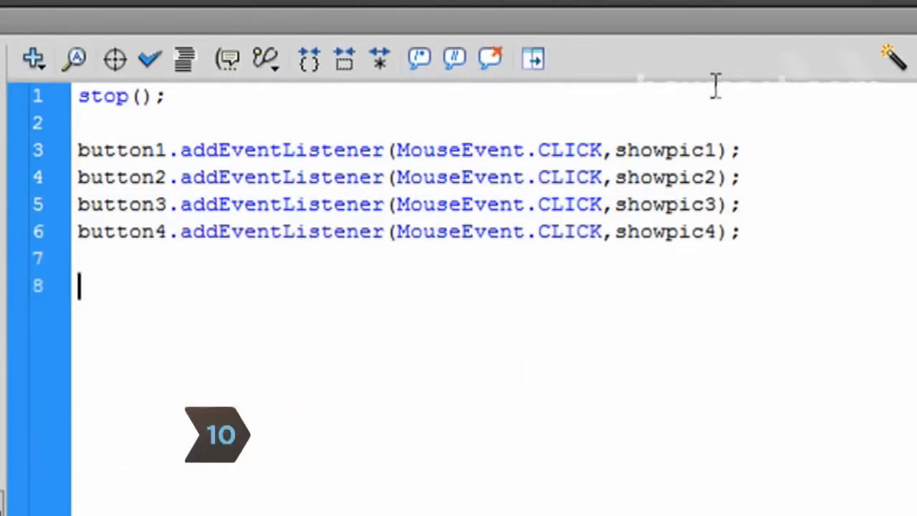
- Write functions showpic1 and showpic2 that run gotoAndStop on frames "pic1" and "pic2"
text(wpic1()
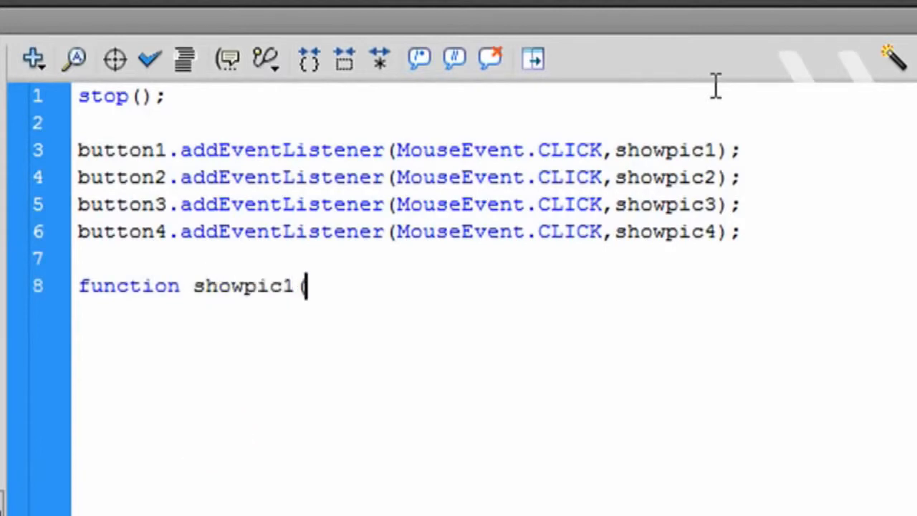
text(Event:MouseEvent):void{)
key(Return)
text(gotoAndStop("pic1)
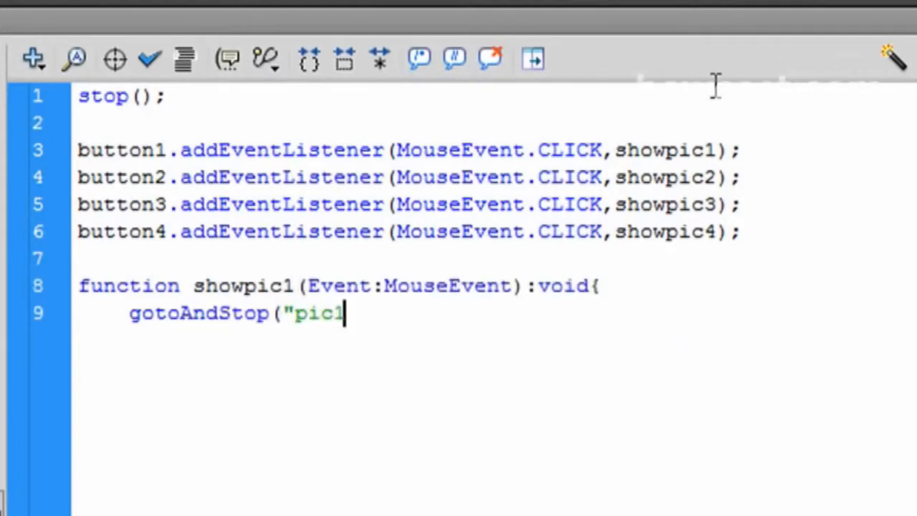
text(");)
key(Return)
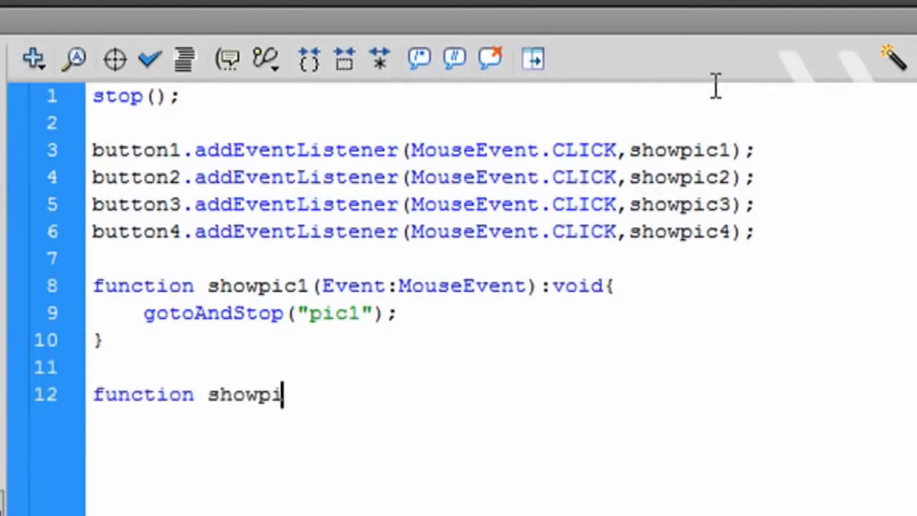
text(c2(Event:MouseEvent):void{)
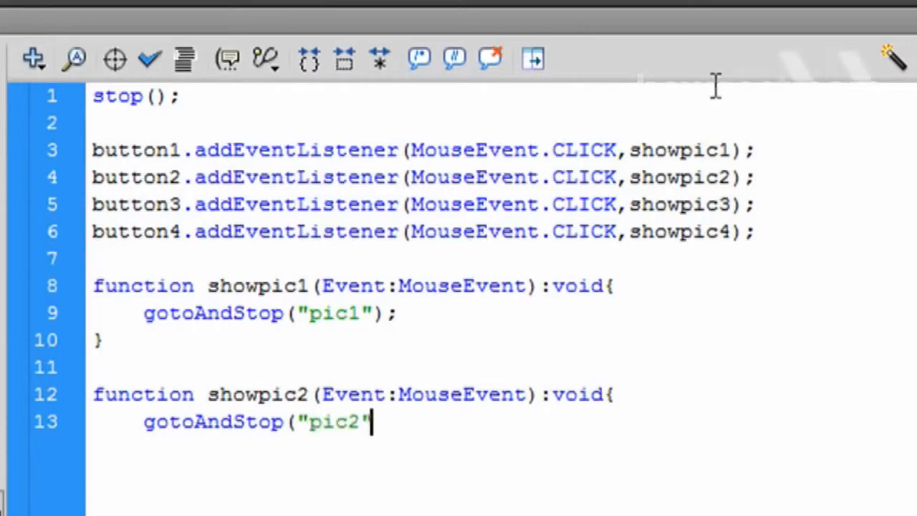
key(Return)
key(Return)
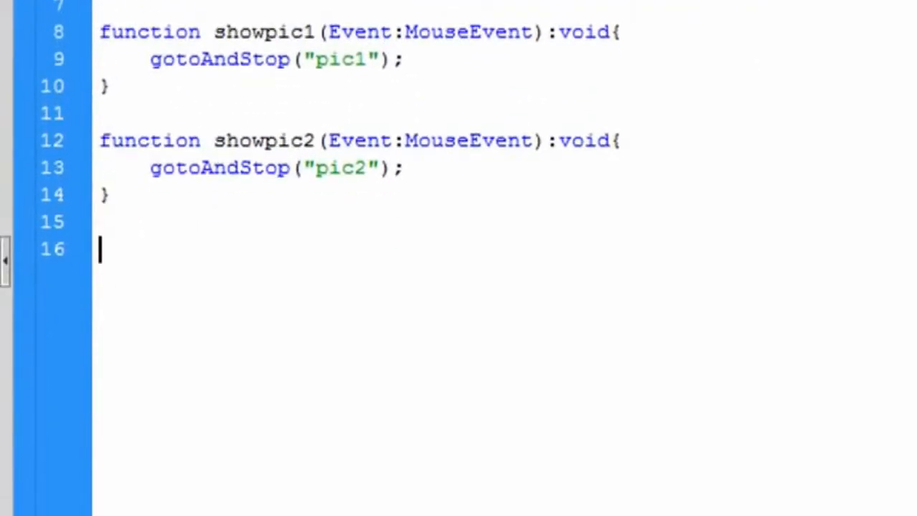
- Write functions showpic3 and showpic4 that run gotoAndStop on frames "pic3" and "pic4"
text(function showpic3(Event:MouseEvent):void{)
key(Return)
text(gotoAndStop("pic3");)
key(Return)
text(})
key(Return)
key(Return)
text(function showpic4(Event:MouseEvent):void{)
key(Return)
text(gotoAndStop("pic4");)
key(Return)
text(})
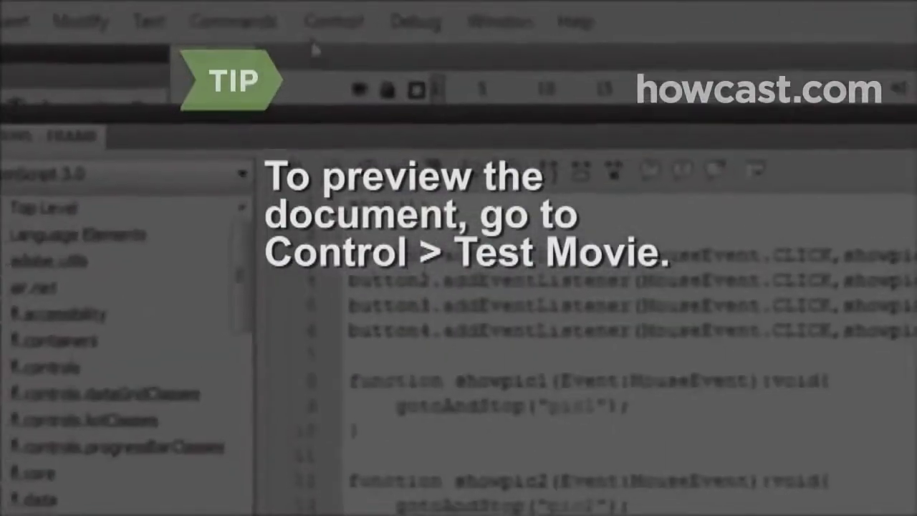
- Open Publish Settings and name the Flash and HTML output files pics.swf and pics.html, browsing for their locations
click(335, 26)
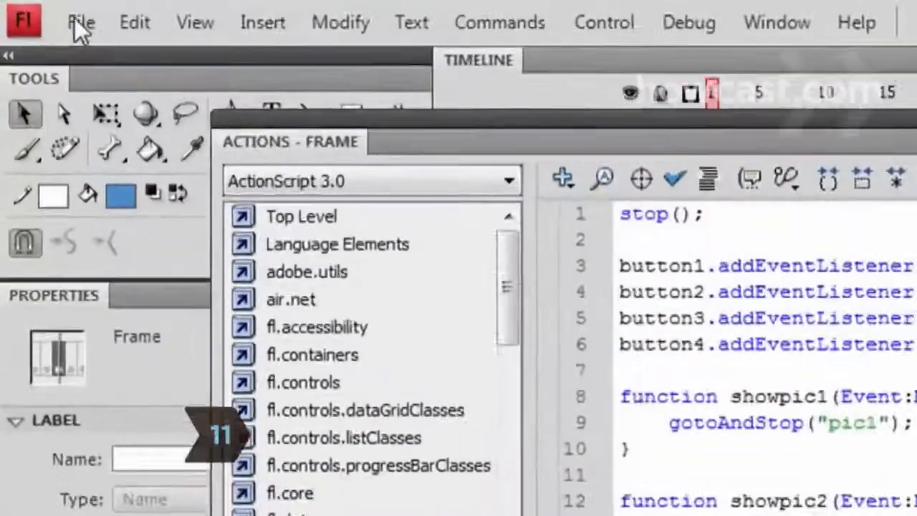
click(41, 11)
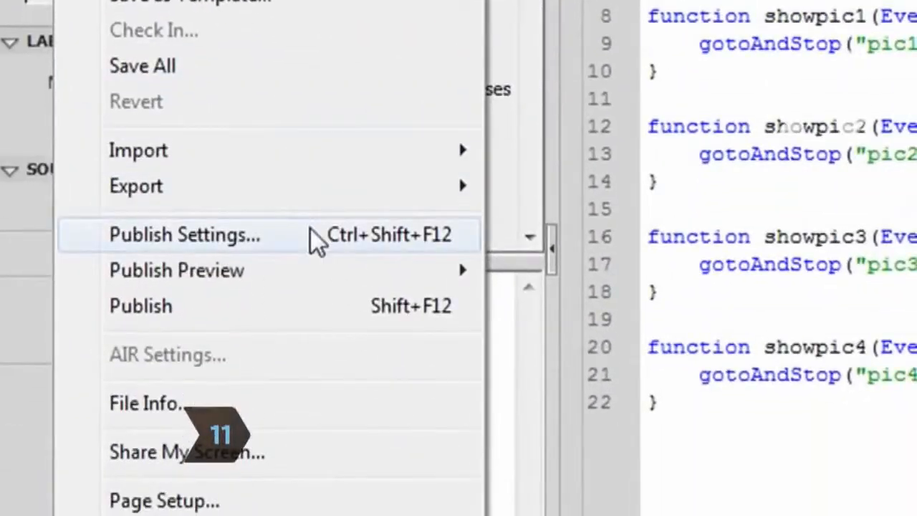
click(320, 511)
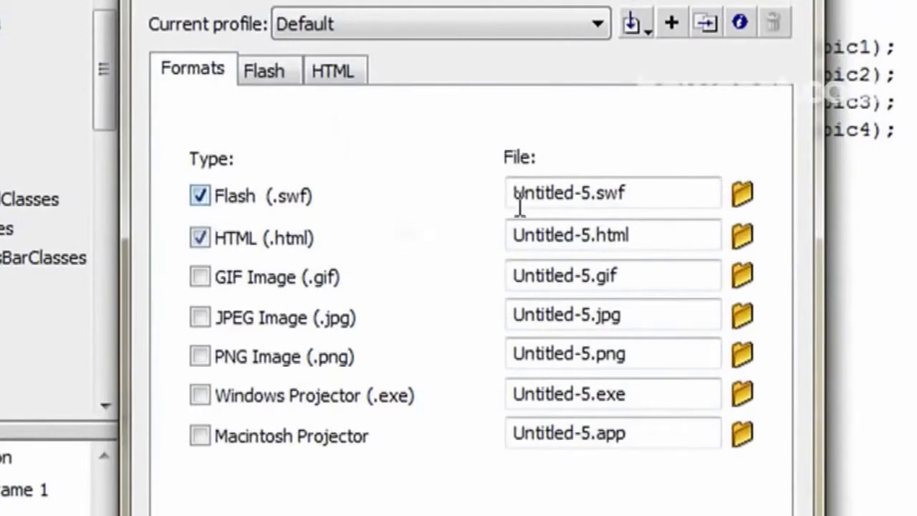
double_click(520, 201)
text(pics)
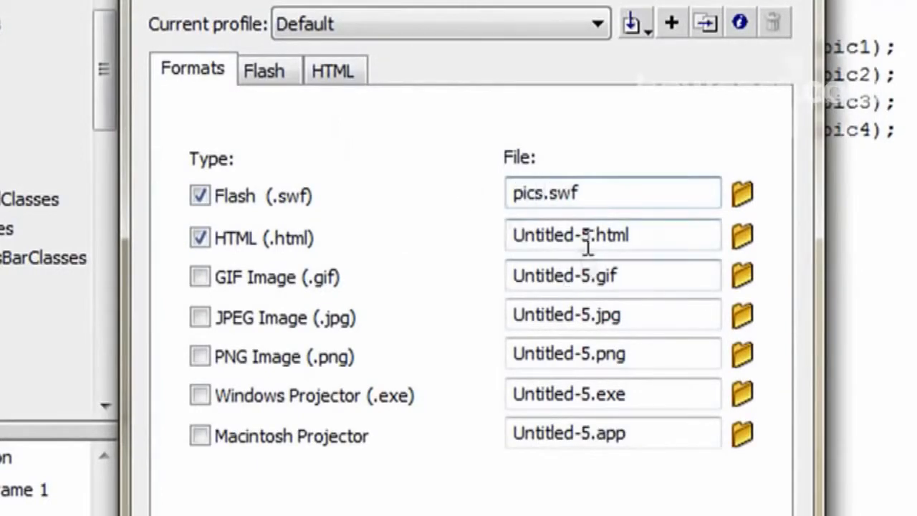
double_click(582, 236)
text(pics)
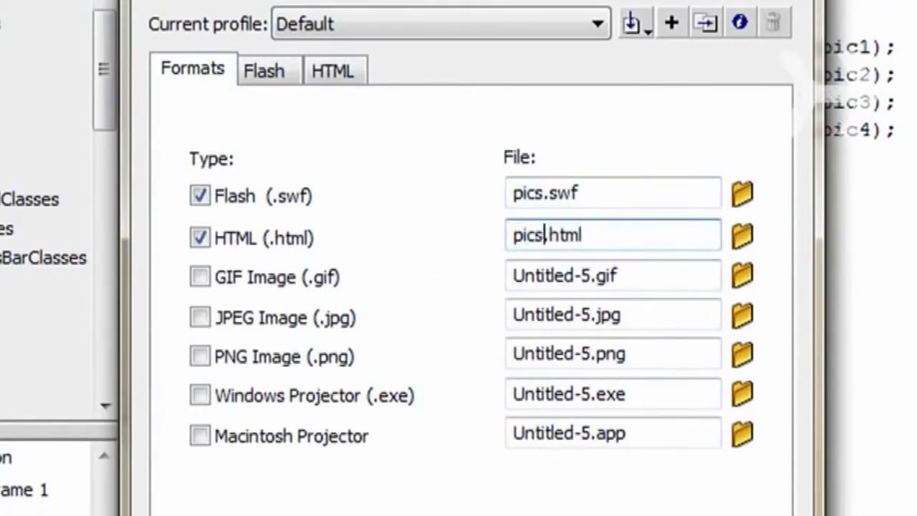
click(742, 194)
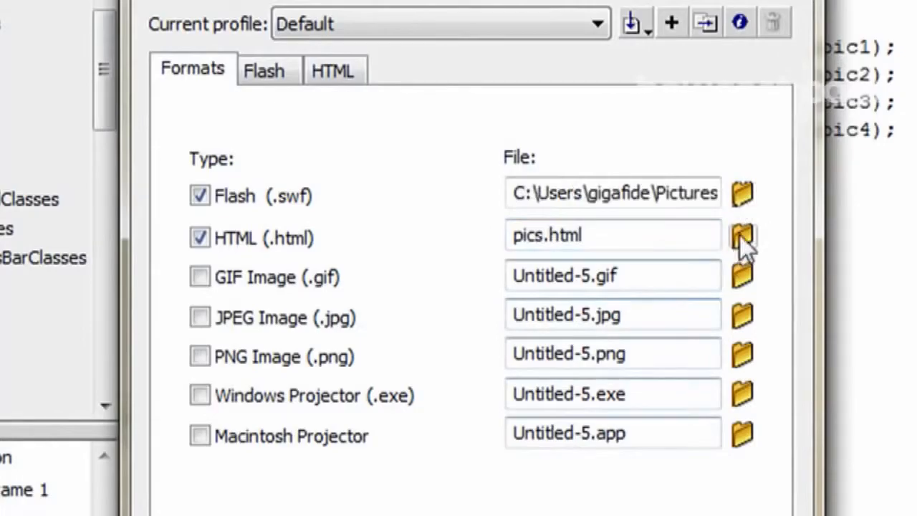
click(741, 235)
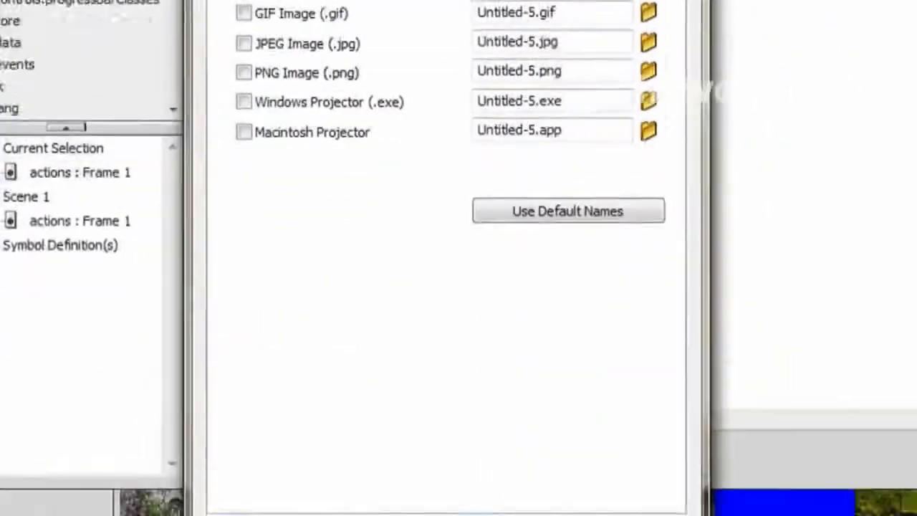